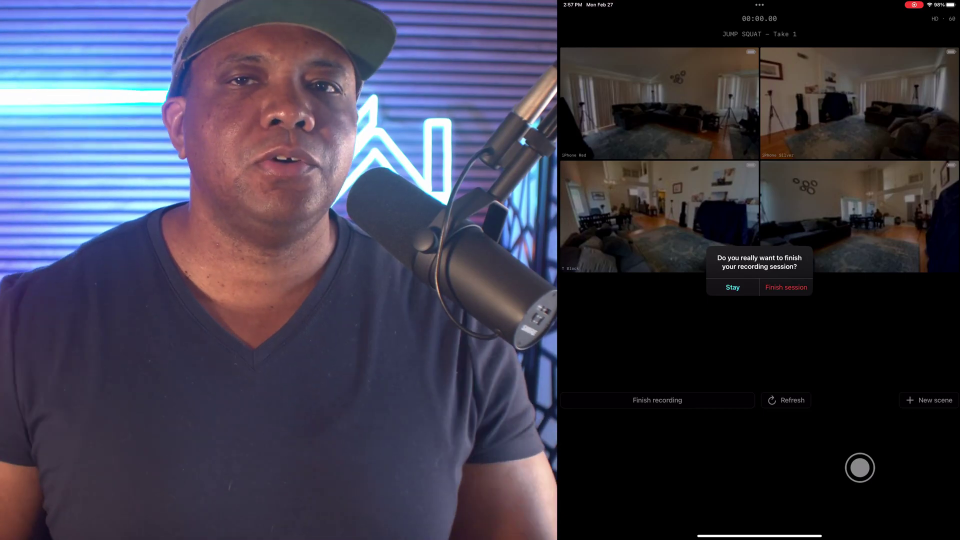
Finish the recording session and upload all of its recorded takes
{"action": "left_click", "coordinate": [786, 287]}
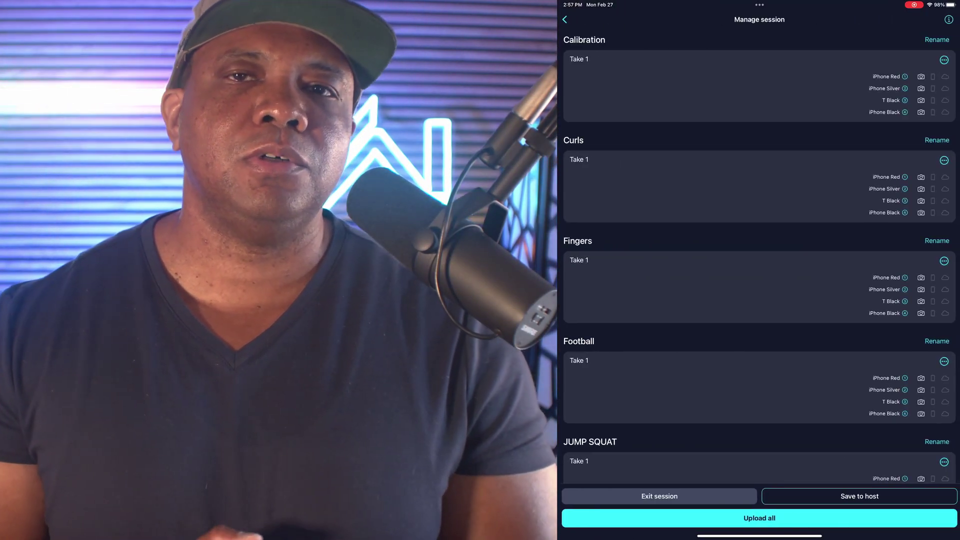
{"action": "scroll", "coordinate": [759, 250], "scroll_direction": "down", "scroll_amount": 1}
{"action": "scroll", "coordinate": [759, 250], "scroll_direction": "down", "scroll_amount": 2}
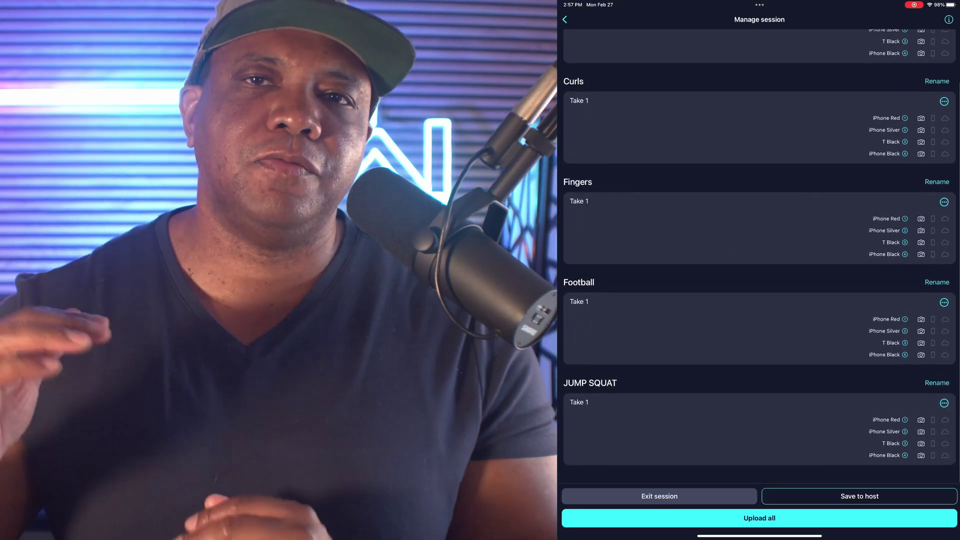
{"action": "scroll", "coordinate": [759, 250], "scroll_direction": "up", "scroll_amount": 1}
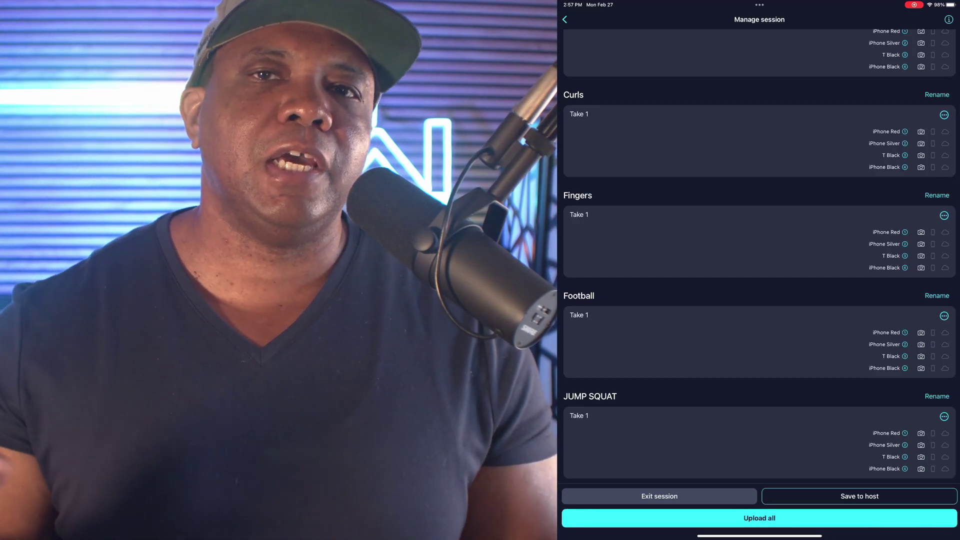
{"action": "left_click", "coordinate": [759, 519]}
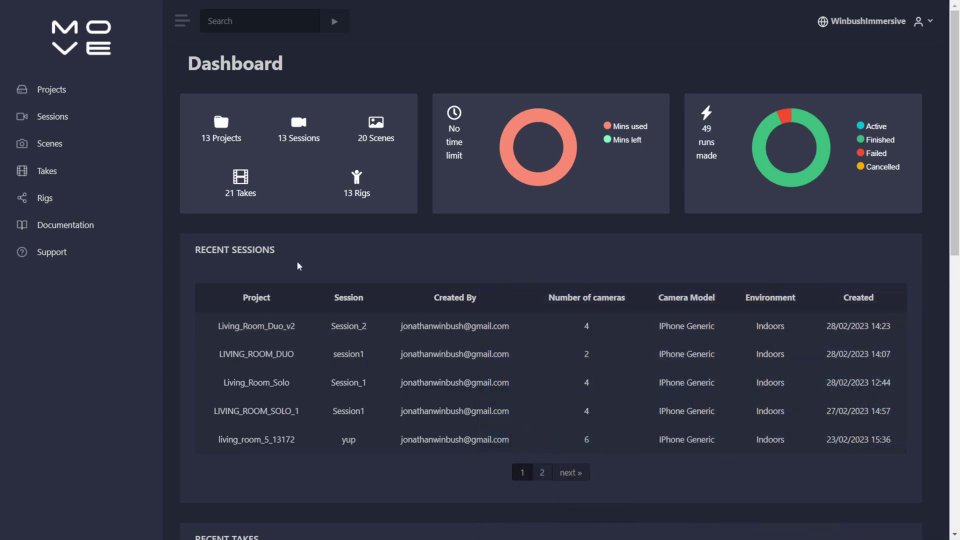
Switch to the Move web dashboard and open Session_1 of the Living_Room_Solo project
{"action": "scroll", "coordinate": [382, 400], "scroll_direction": "down", "scroll_amount": 3}
{"action": "scroll", "coordinate": [396, 363], "scroll_direction": "up", "scroll_amount": 3}
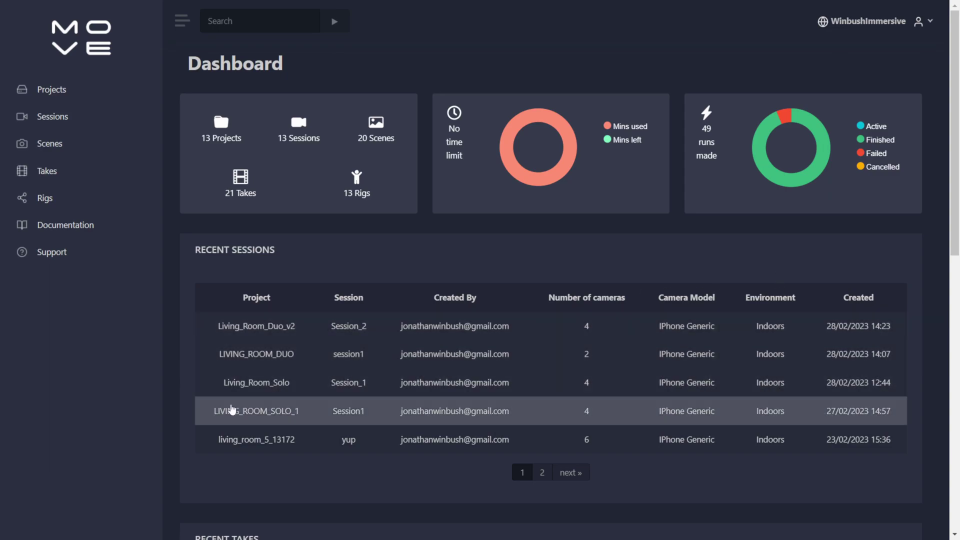
{"action": "left_click", "coordinate": [270, 389]}
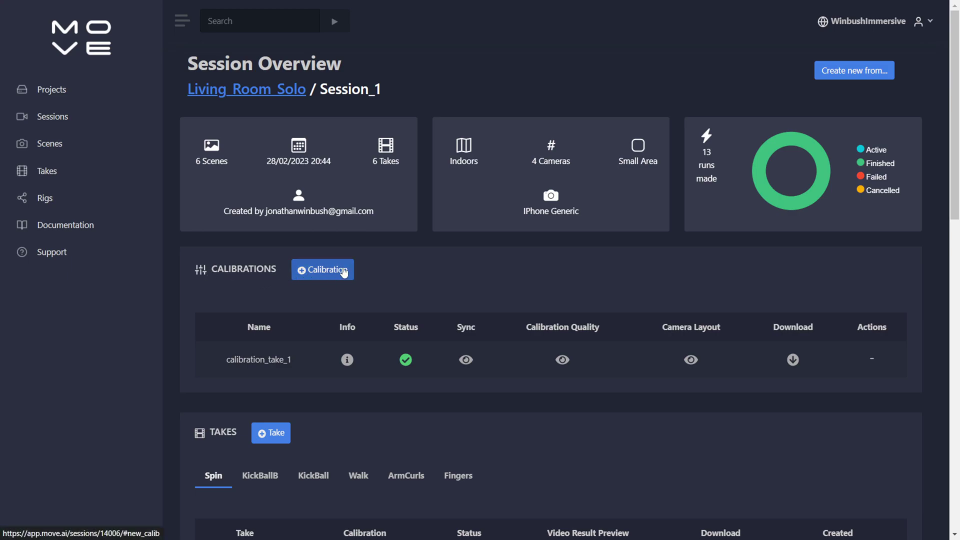
Start a new calibration with cam01_calibration_take_1 for Camera 1 and check the auto-selected videos of Cameras 2 to 4
{"action": "left_click", "coordinate": [327, 271]}
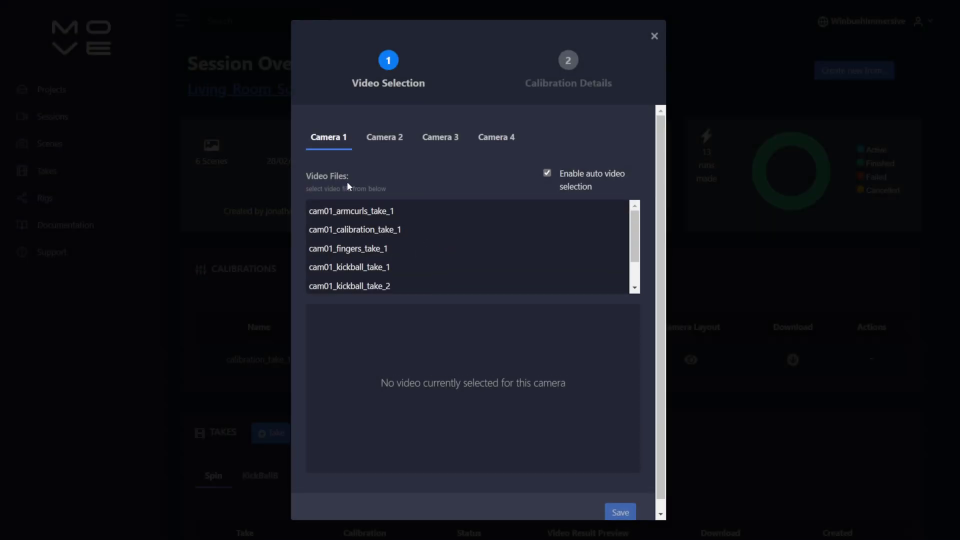
{"action": "scroll", "coordinate": [375, 242], "scroll_direction": "down", "scroll_amount": 3}
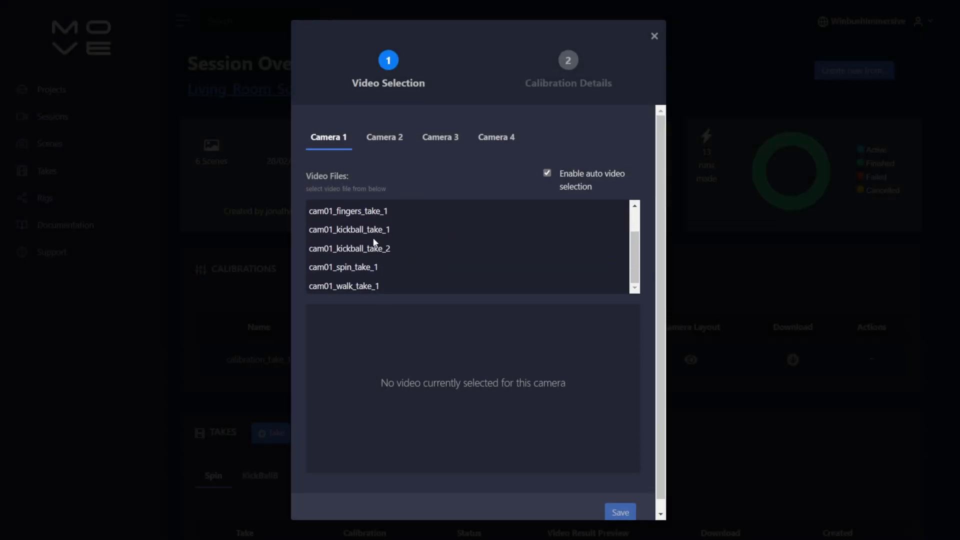
{"action": "scroll", "coordinate": [377, 244], "scroll_direction": "up", "scroll_amount": 3}
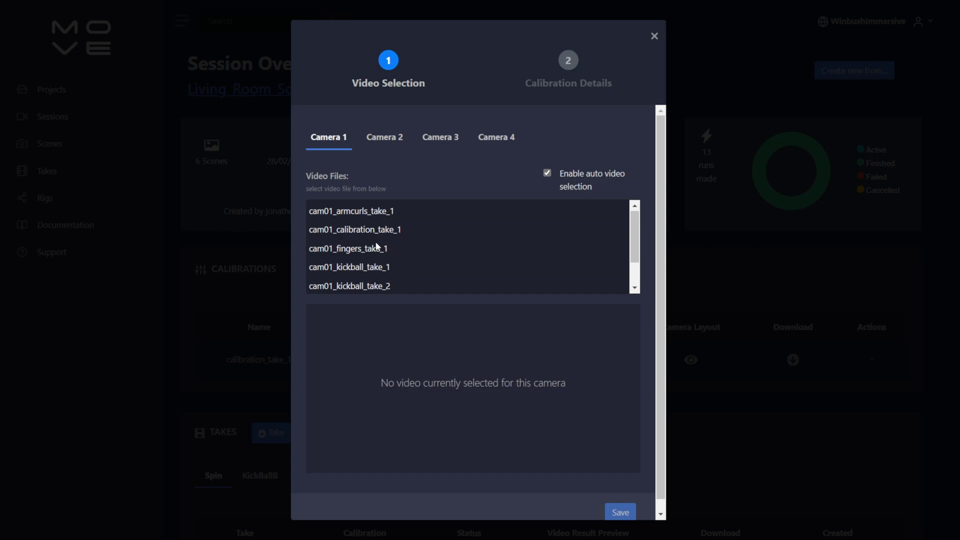
{"action": "left_click", "coordinate": [347, 231]}
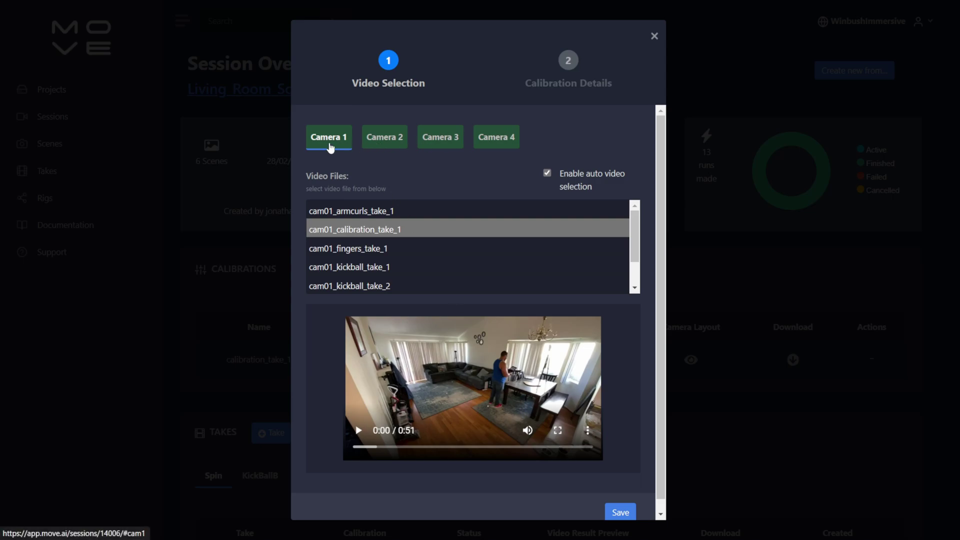
{"action": "left_click", "coordinate": [377, 145]}
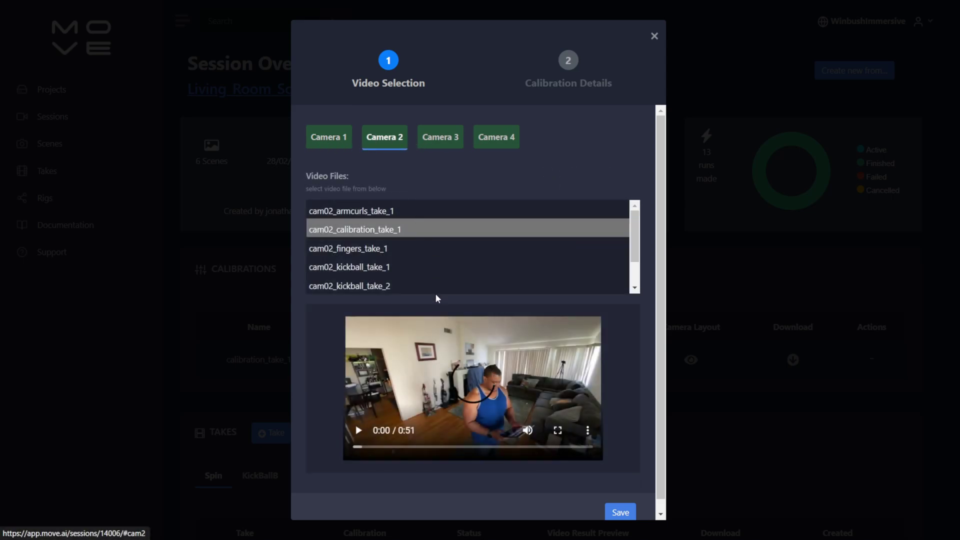
{"action": "left_click", "coordinate": [439, 144]}
{"action": "left_click", "coordinate": [512, 145]}
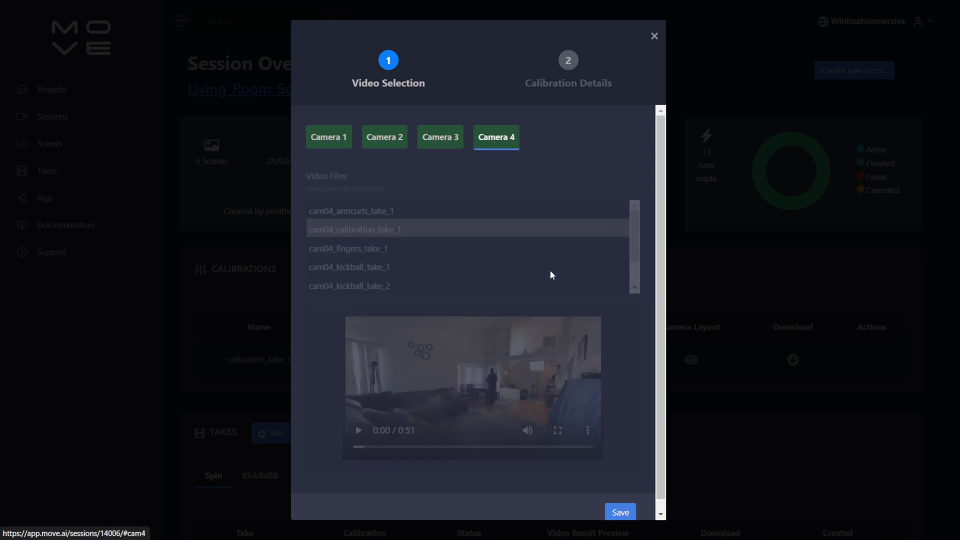
{"action": "left_click", "coordinate": [326, 144]}
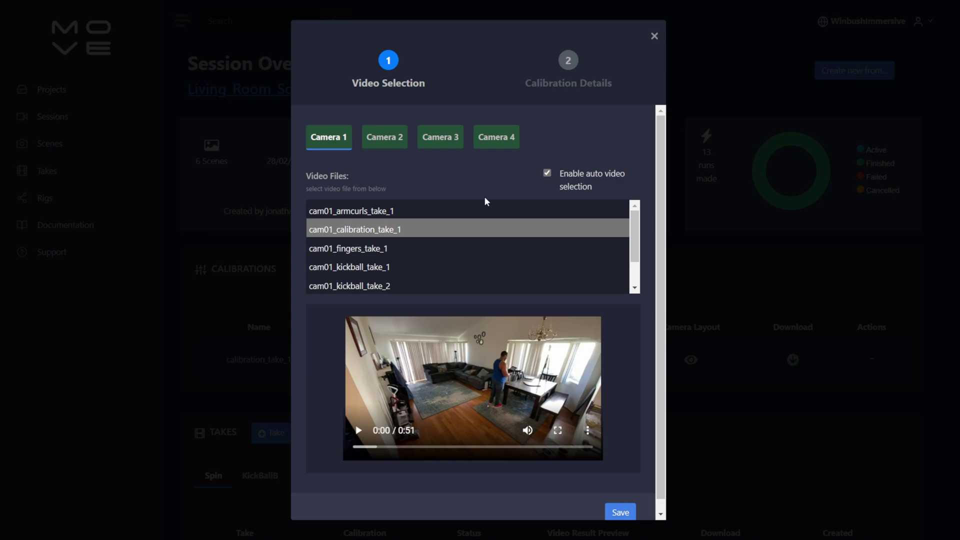
Play Camera 1's calibration video to find the start of the first clap and note "6-" in Notepad
{"action": "key", "text": "alt+Tab"}
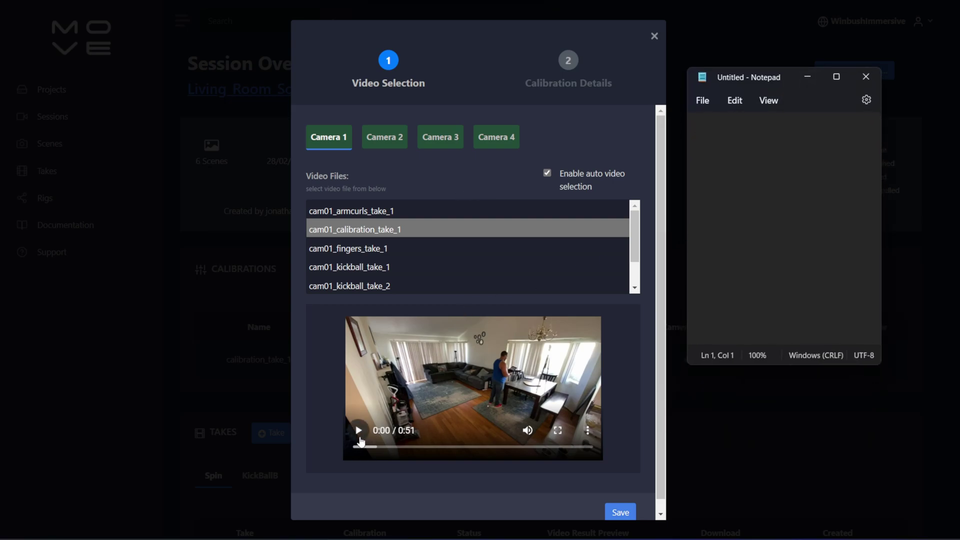
{"action": "left_click", "coordinate": [360, 434]}
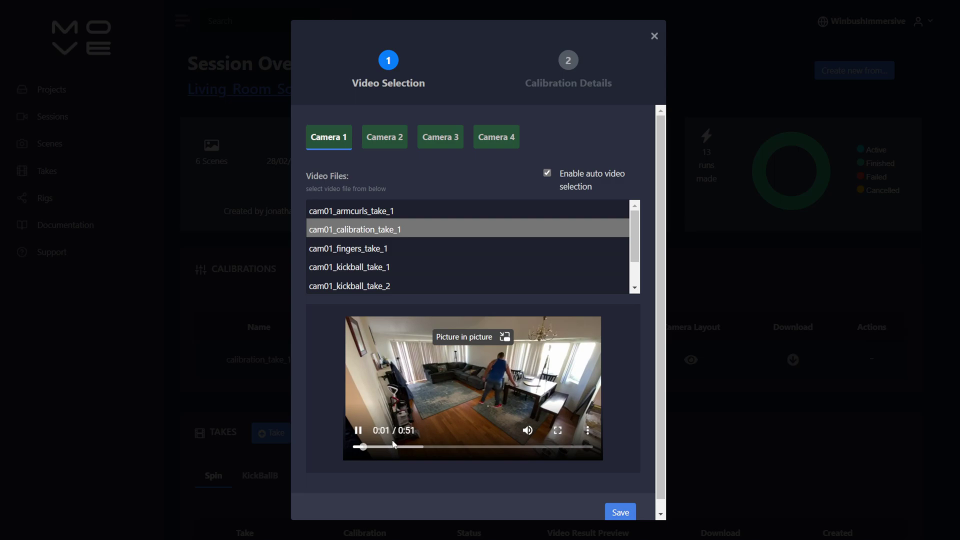
{"action": "left_click", "coordinate": [358, 431]}
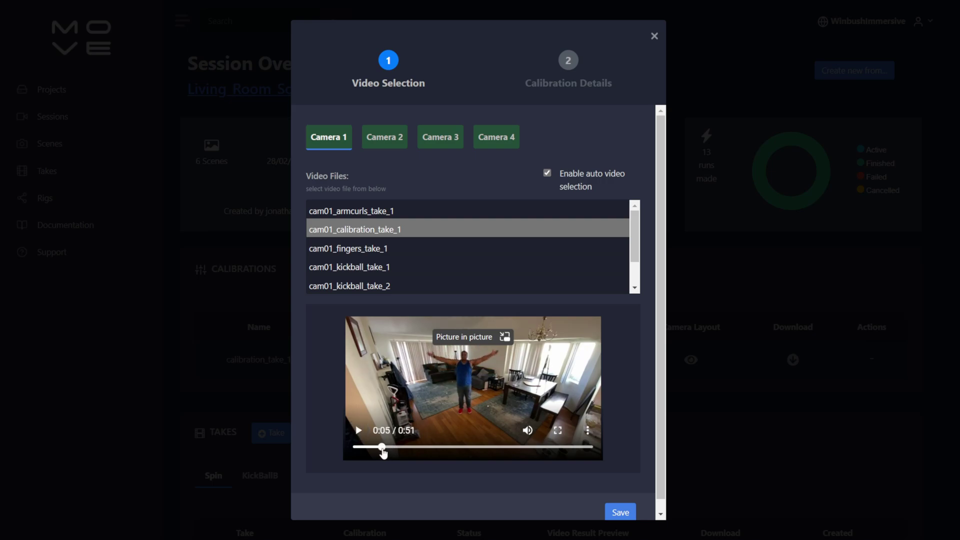
{"action": "left_click", "coordinate": [381, 447]}
{"action": "left_click", "coordinate": [359, 430]}
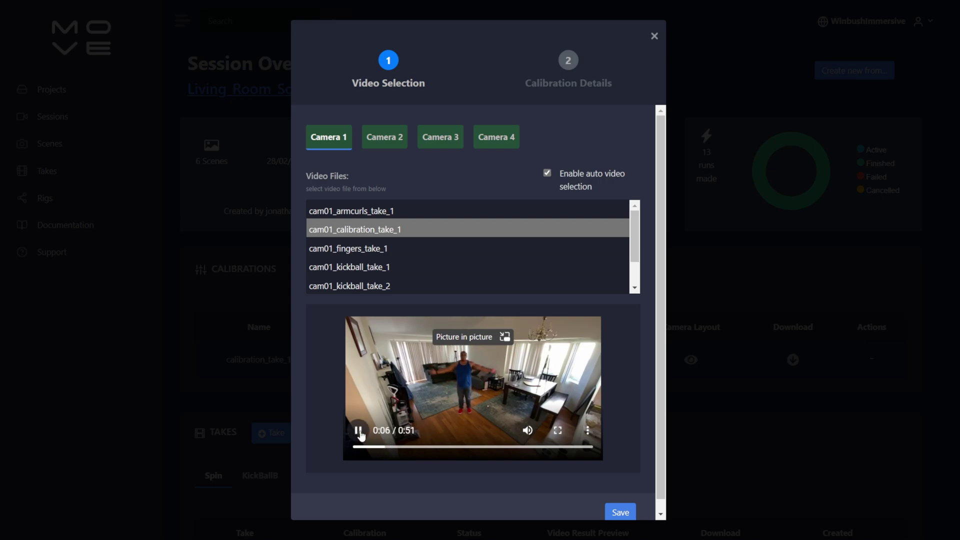
{"action": "left_click", "coordinate": [479, 375]}
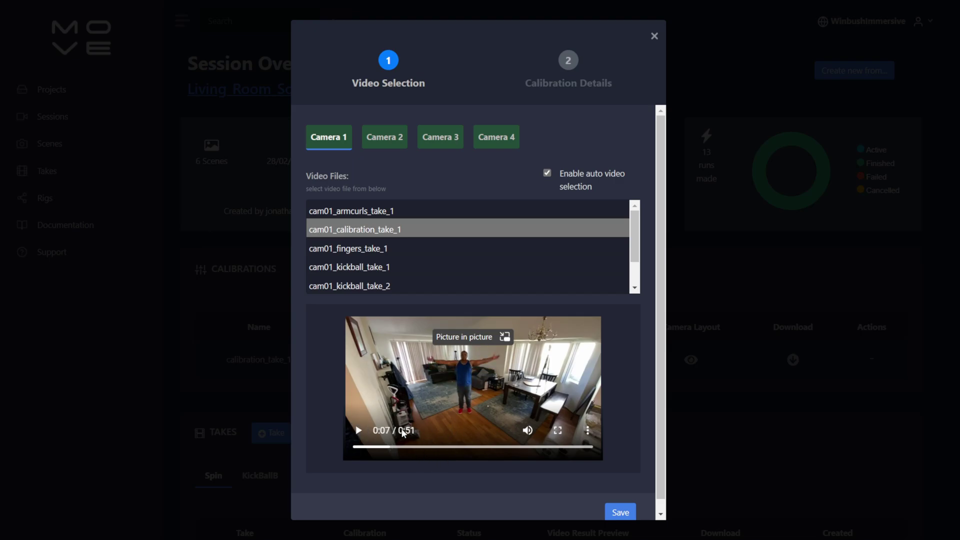
{"action": "left_click", "coordinate": [518, 537]}
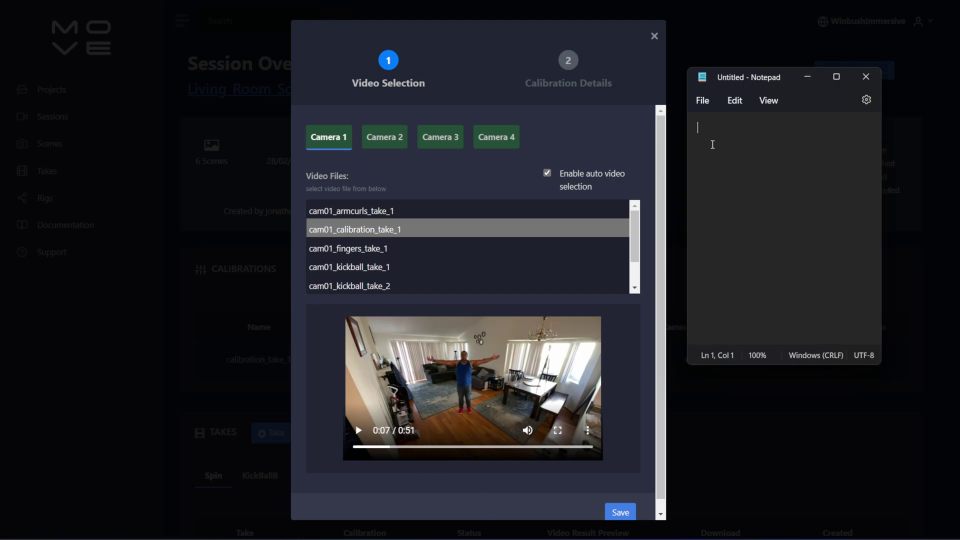
{"action": "type", "text": "6-"}
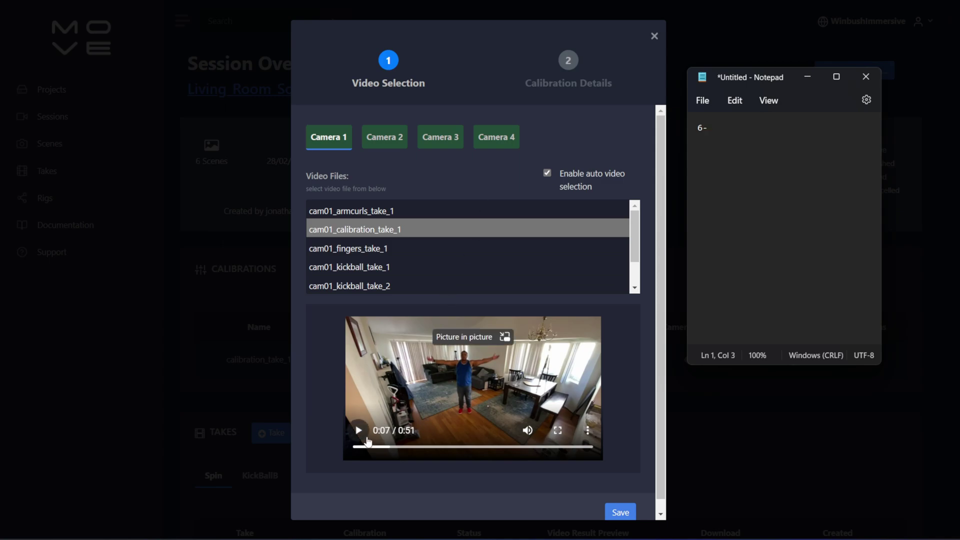
Play the calibration video to the end of the last clap and complete the Notepad line as "6-9"
{"action": "left_click", "coordinate": [358, 436]}
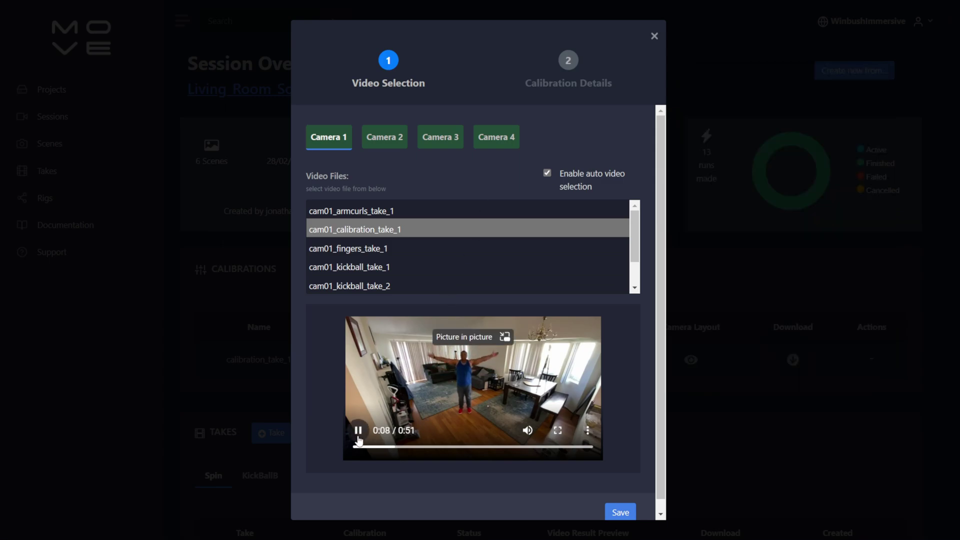
{"action": "left_click", "coordinate": [359, 430]}
{"action": "key", "text": "alt+Tab"}
{"action": "type", "text": "-"}
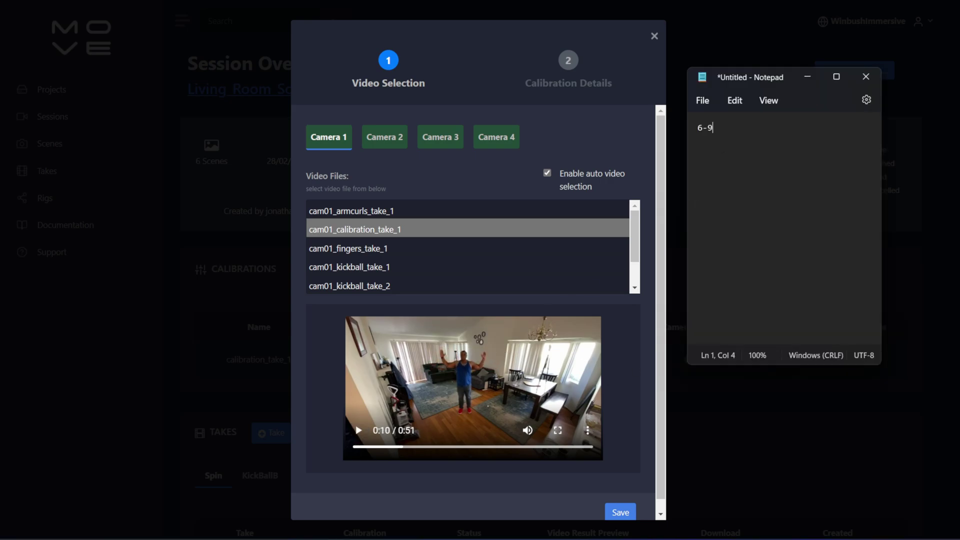
{"action": "type", "text": "9"}
{"action": "key", "text": "Return"}
Find the calibration start in Camera 1's video and note "11" on a second line in Notepad
{"action": "left_click", "coordinate": [359, 431]}
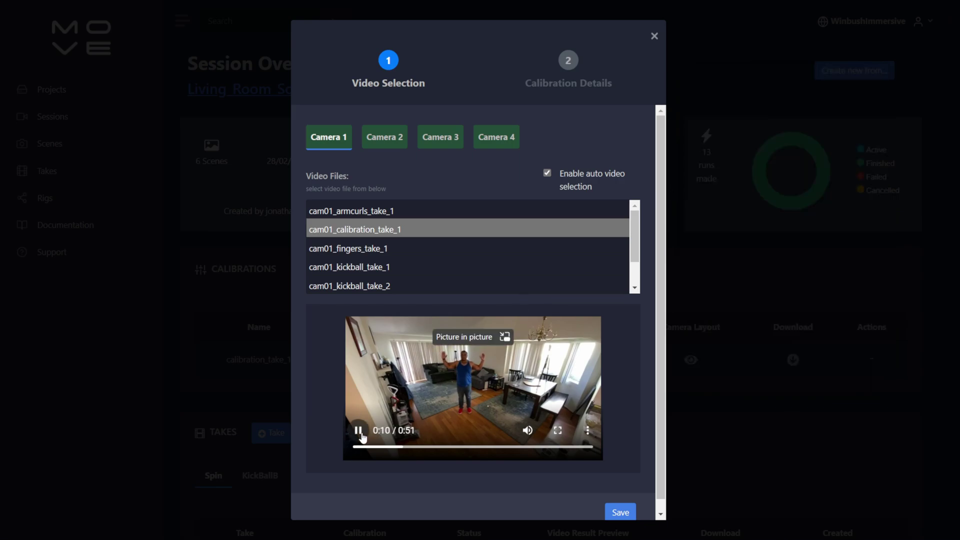
{"action": "left_click", "coordinate": [359, 431]}
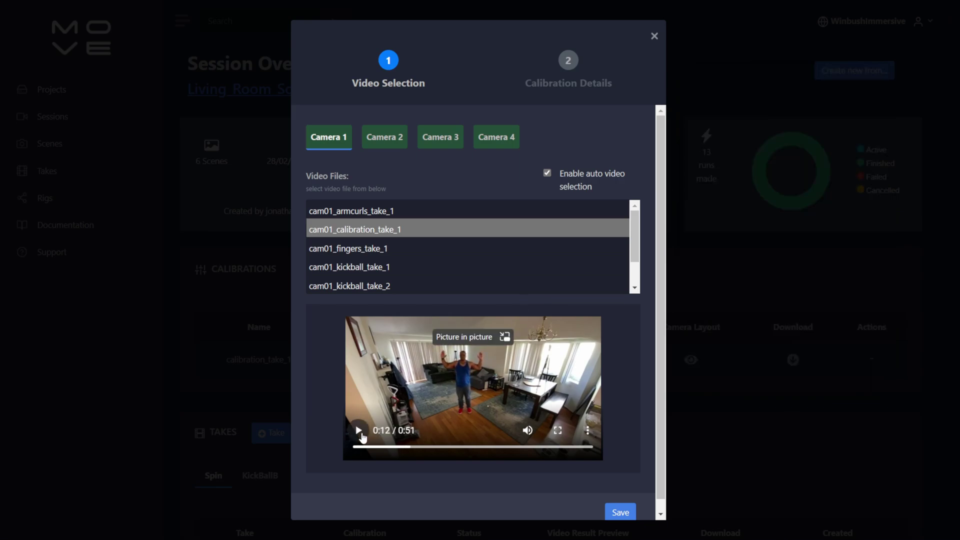
{"action": "left_click", "coordinate": [404, 447]}
{"action": "left_click", "coordinate": [359, 431]}
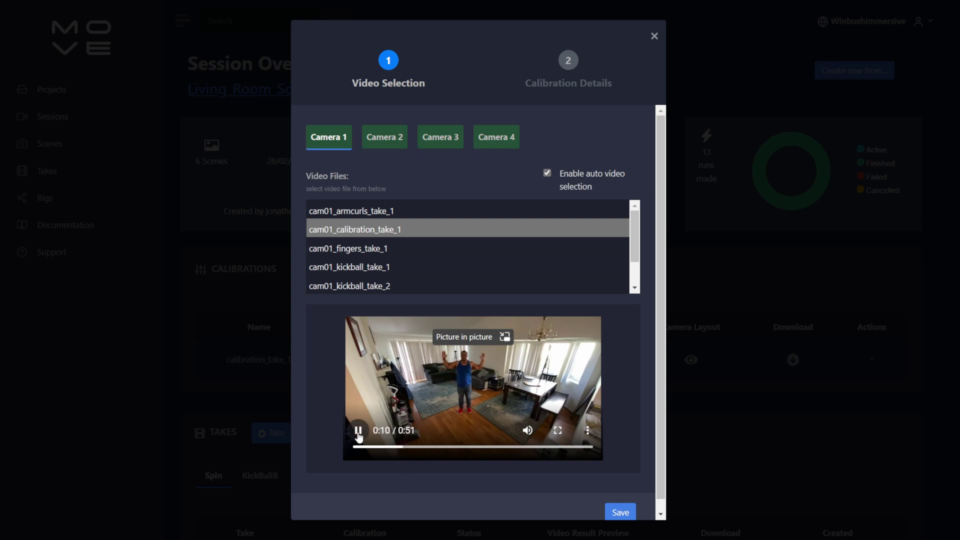
{"action": "left_click", "coordinate": [358, 431]}
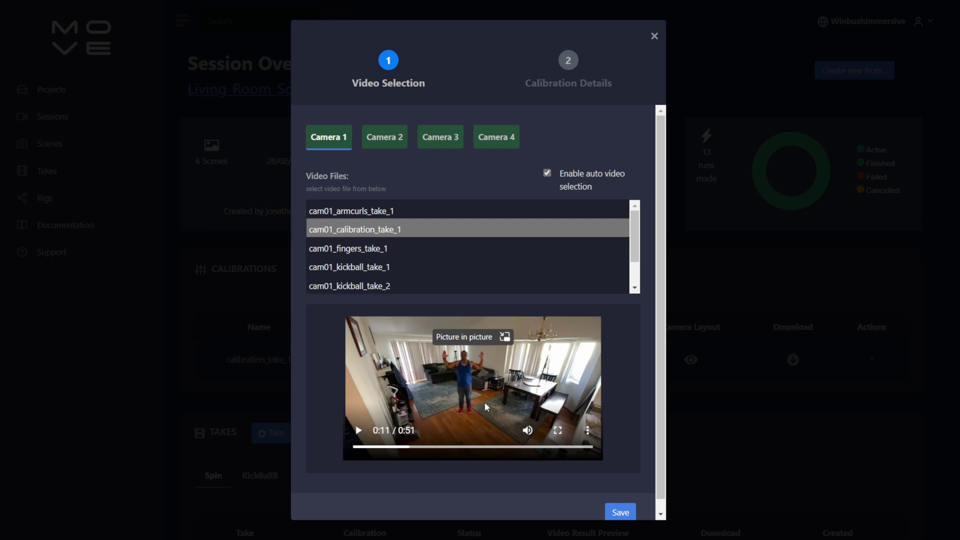
{"action": "key", "text": "alt+Tab"}
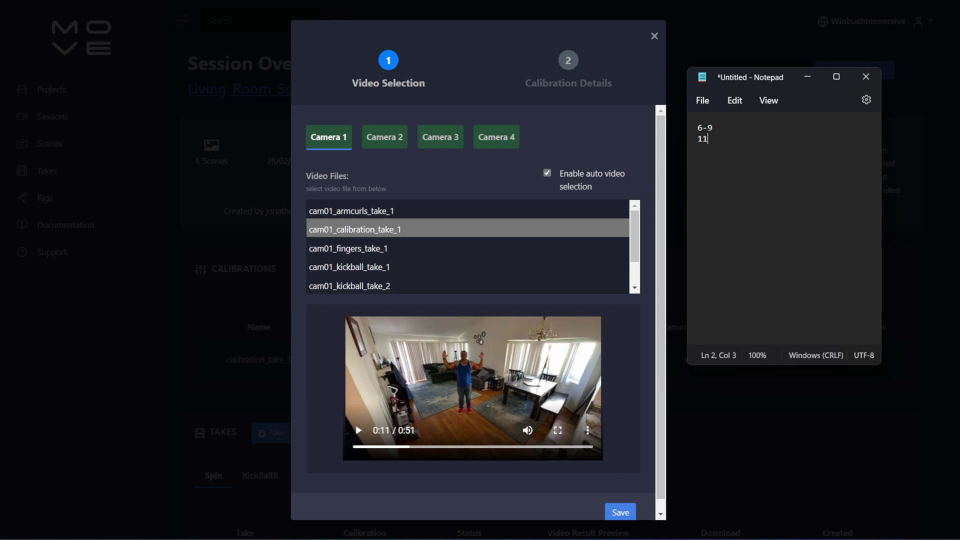
Skip ahead in the video to find the calibration end and complete the second Notepad line as "11-44"
{"action": "left_click", "coordinate": [359, 431]}
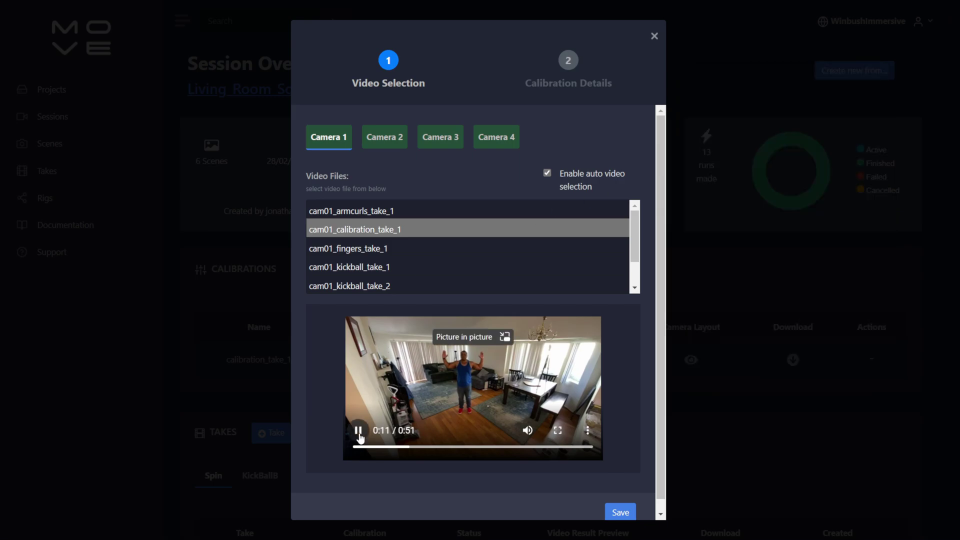
{"action": "left_click_drag", "start_coordinate": [482, 447], "coordinate": [529, 451]}
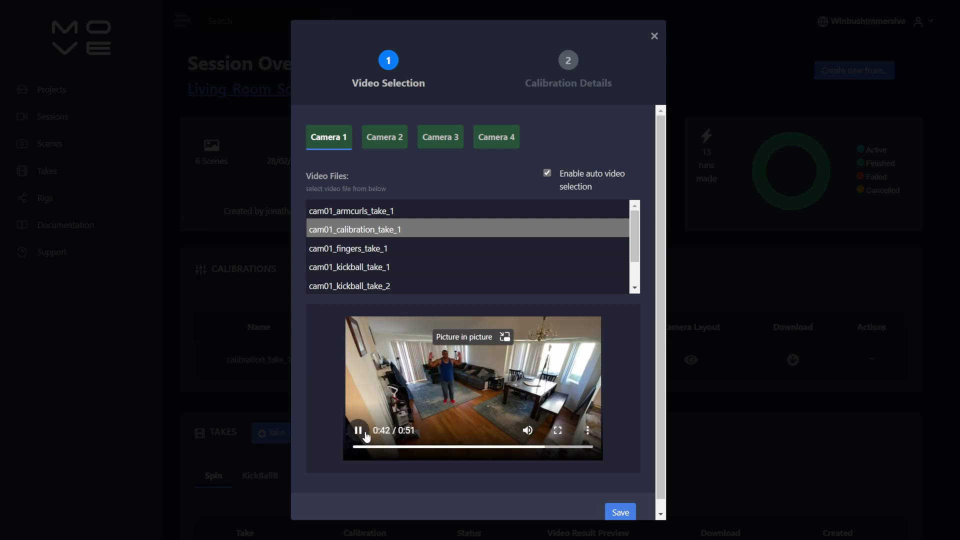
{"action": "left_click", "coordinate": [366, 436]}
{"action": "key", "text": "alt+Tab"}
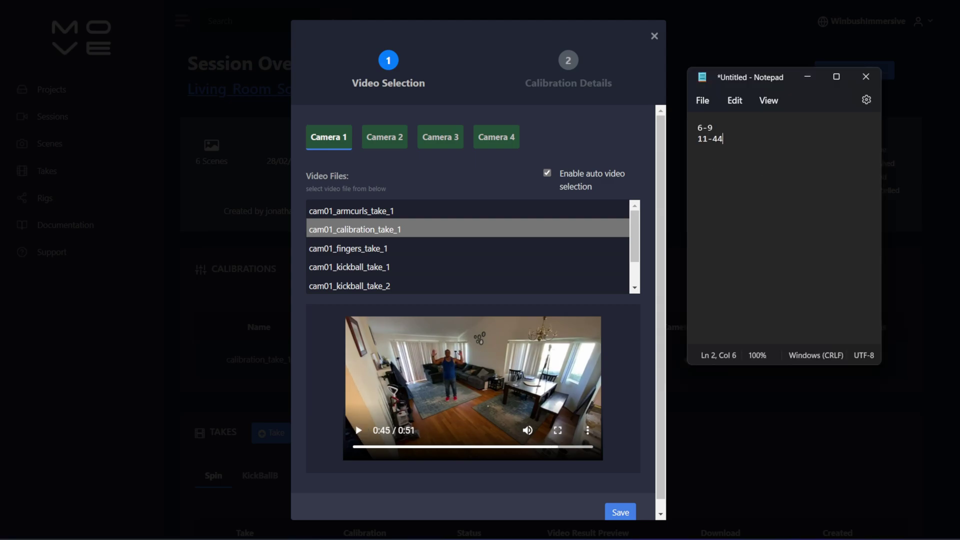
Save the video selection and confirm the calibration_take_1 videos for all four cameras
{"action": "left_click", "coordinate": [719, 126]}
{"action": "left_click", "coordinate": [445, 166]}
{"action": "scroll", "coordinate": [598, 430], "scroll_direction": "down", "scroll_amount": 1}
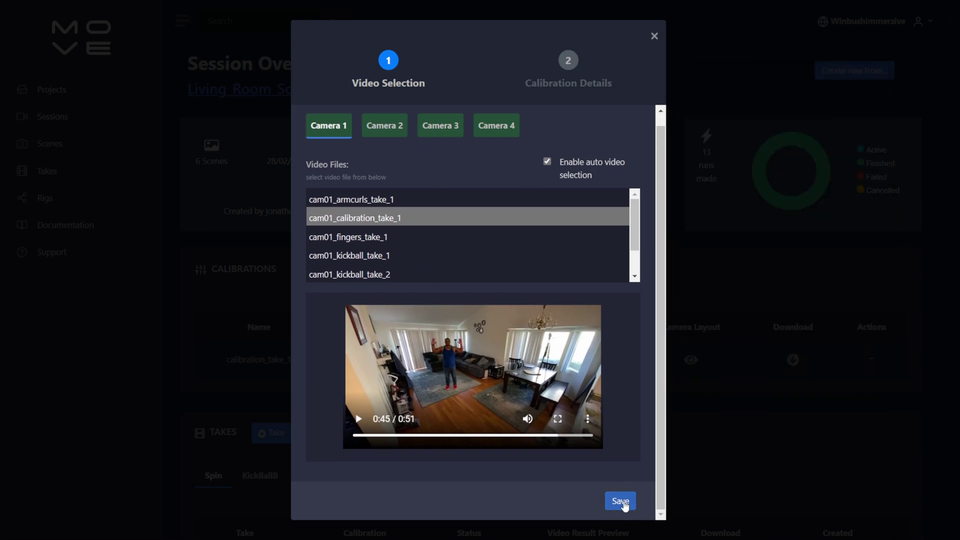
{"action": "left_click", "coordinate": [623, 504]}
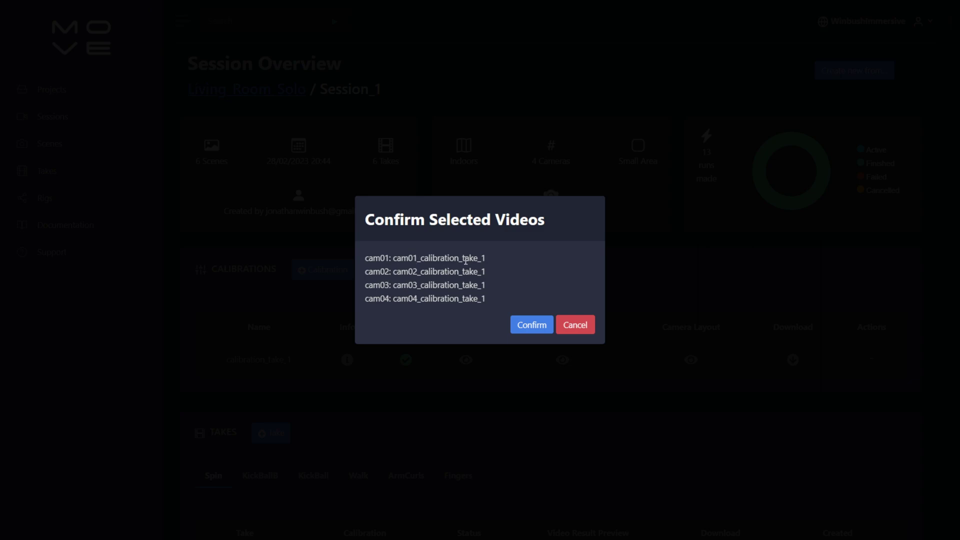
{"action": "left_click", "coordinate": [529, 326]}
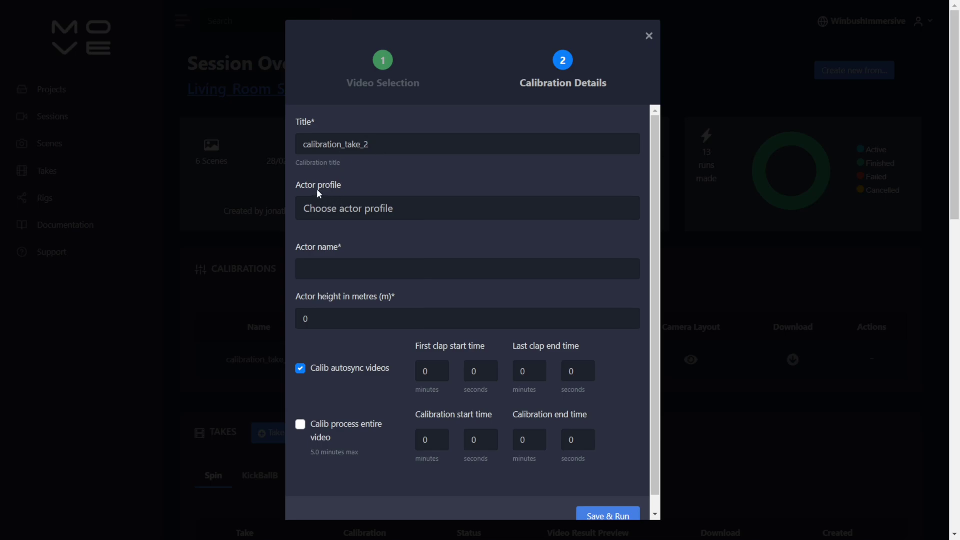
Choose the existing actor profile with a height of 1.8288 m for the calibration
{"action": "left_click", "coordinate": [359, 210]}
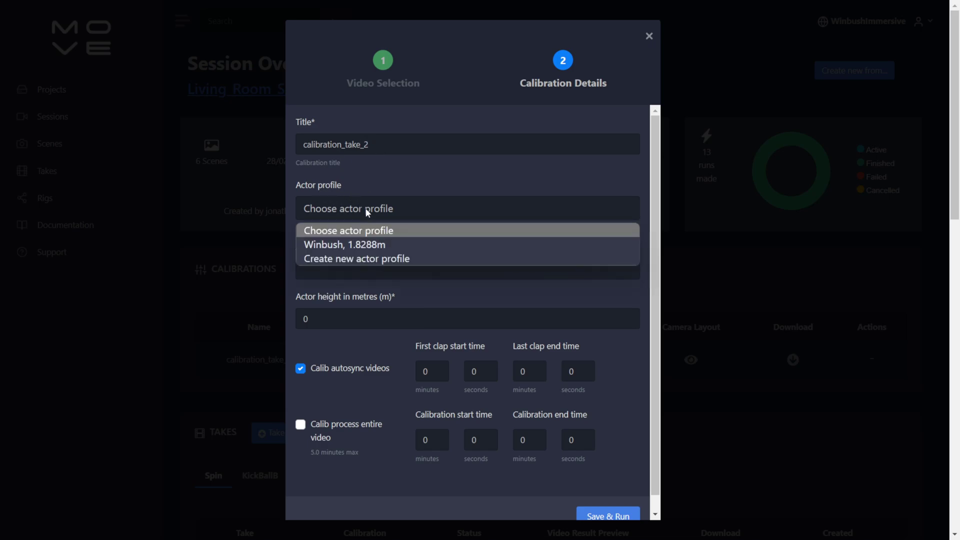
{"action": "left_click", "coordinate": [375, 248]}
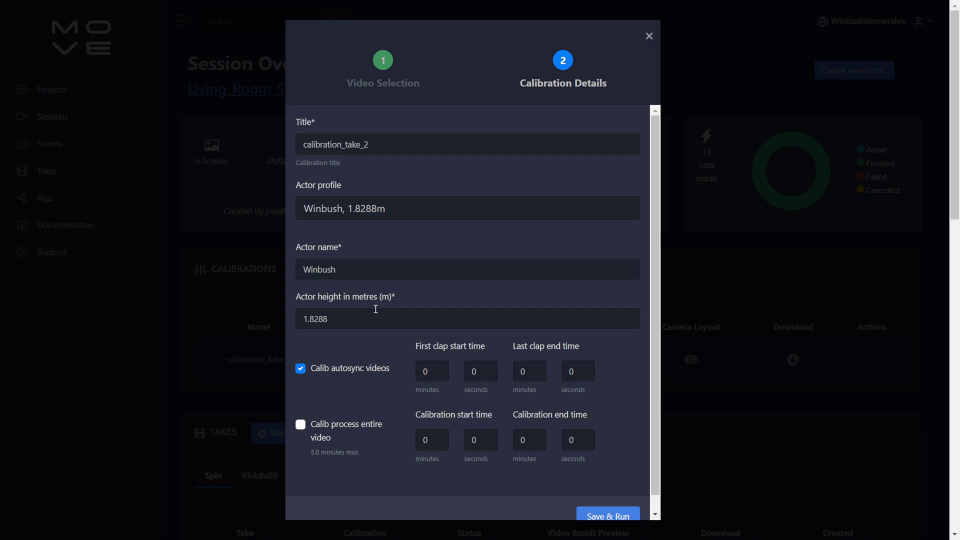
Set the calibration's first clap start time to 6 seconds and last clap end time to 9 seconds
{"action": "scroll", "coordinate": [376, 309], "scroll_direction": "down", "scroll_amount": 1}
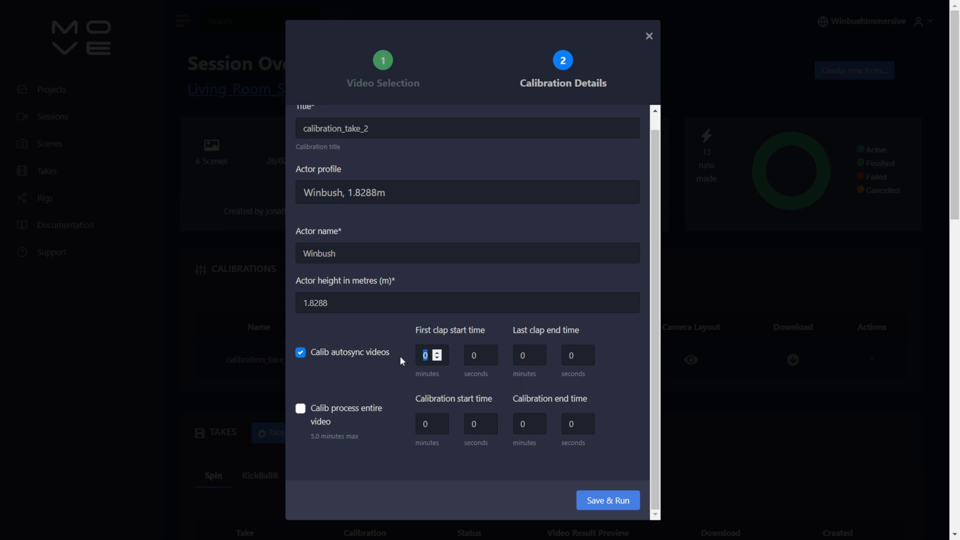
{"action": "key", "text": "Tab"}
{"action": "key", "text": "Tab"}
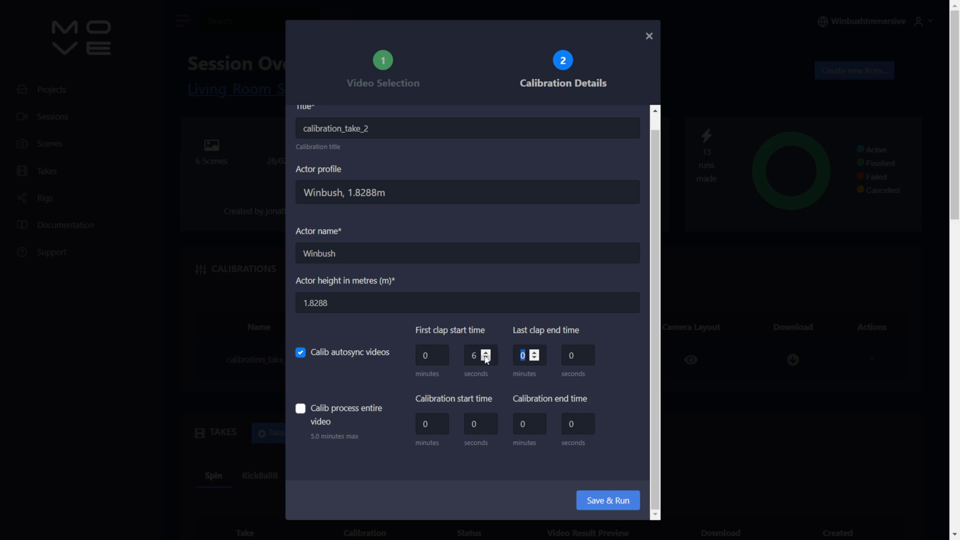
{"action": "key", "text": "Tab"}
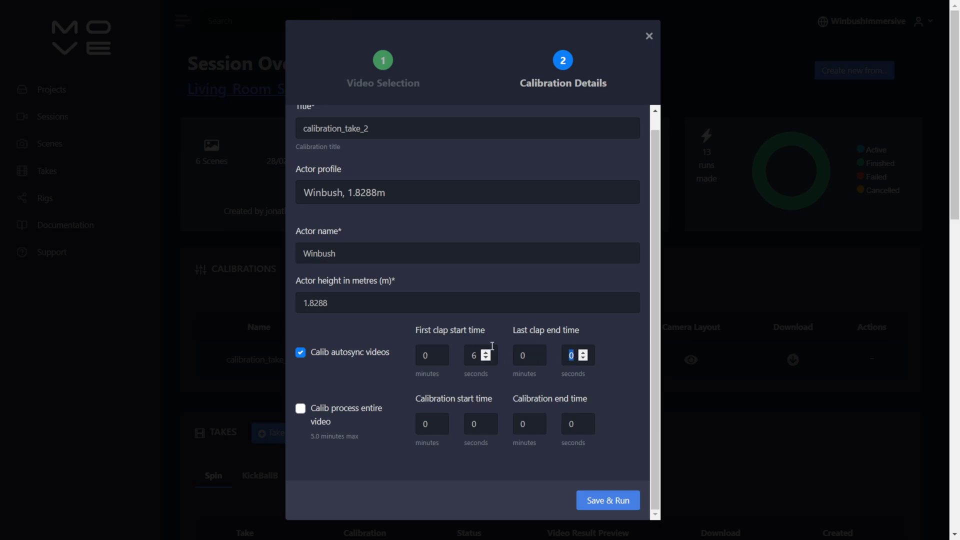
{"action": "type", "text": "9"}
{"action": "left_click", "coordinate": [529, 356]}
Set the calibration start time to 11 seconds and end time to 44 seconds, and launch the calibration run
{"action": "left_click", "coordinate": [427, 424]}
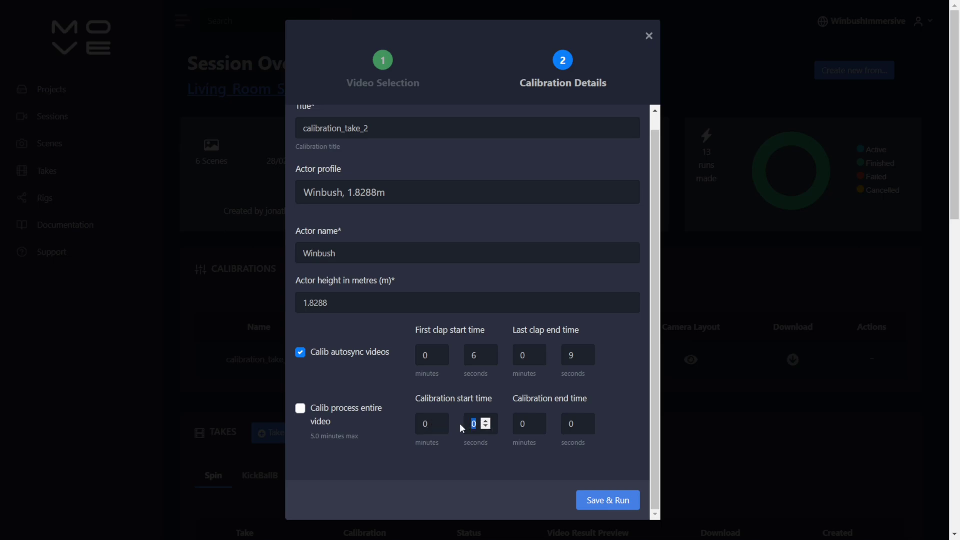
{"action": "type", "text": "11"}
{"action": "key", "text": "Tab"}
{"action": "key", "text": "Tab"}
{"action": "type", "text": "44"}
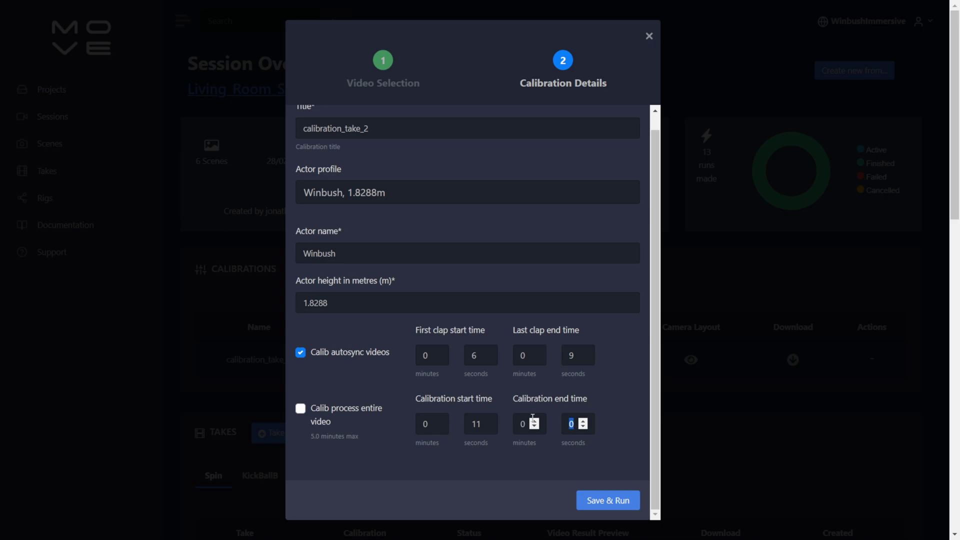
{"action": "left_click", "coordinate": [607, 500]}
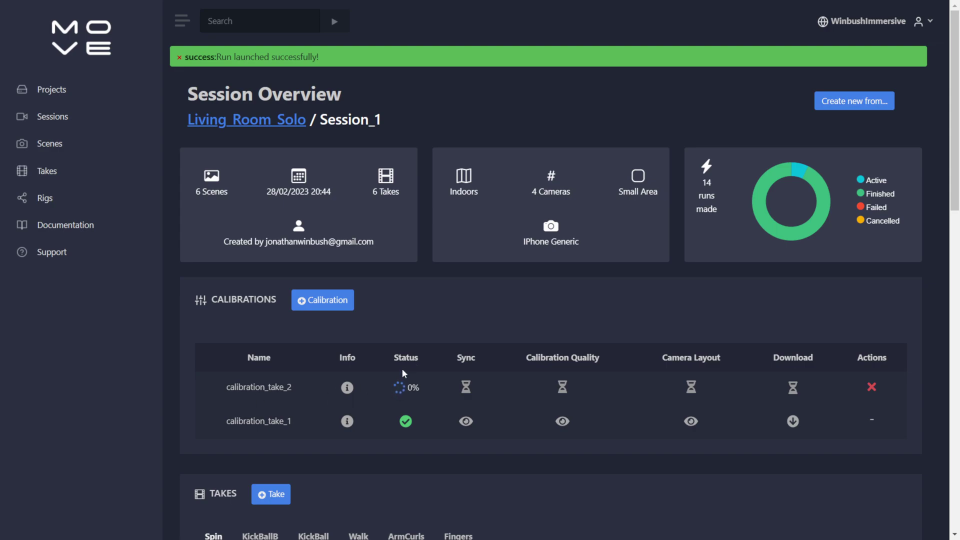
Review the calibrations list and the session video files listed for each of the four cameras
{"action": "mouse_move", "coordinate": [407, 424]}
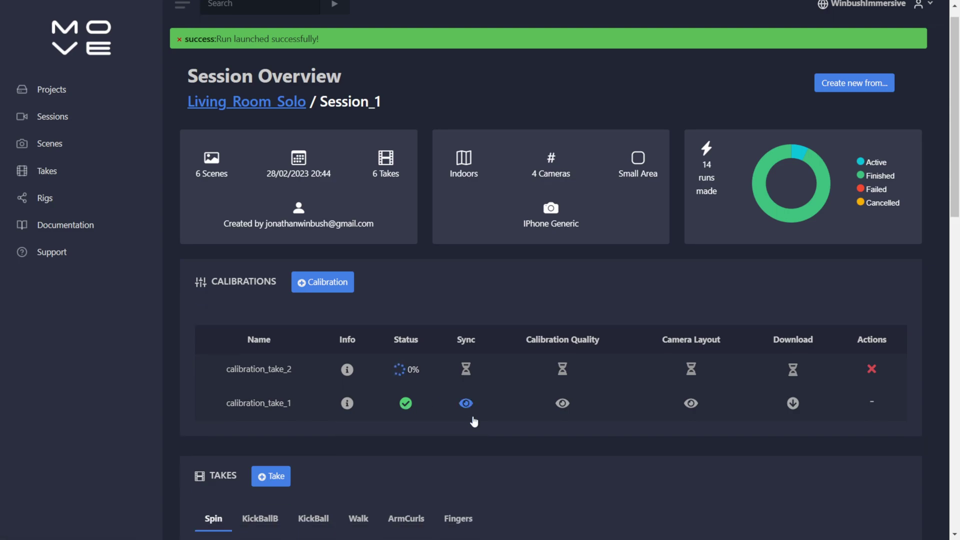
{"action": "scroll", "coordinate": [474, 420], "scroll_direction": "down", "scroll_amount": 5}
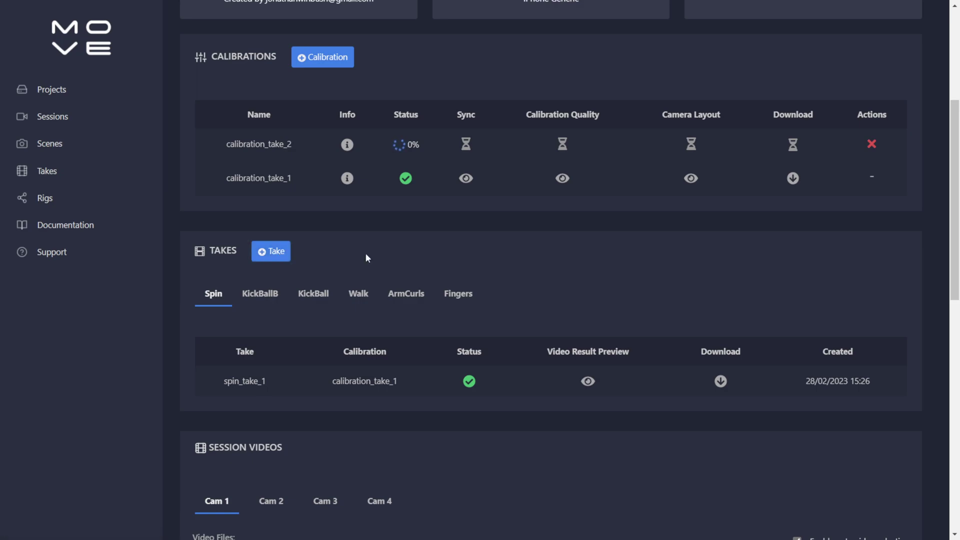
{"action": "scroll", "coordinate": [367, 255], "scroll_direction": "down", "scroll_amount": 5}
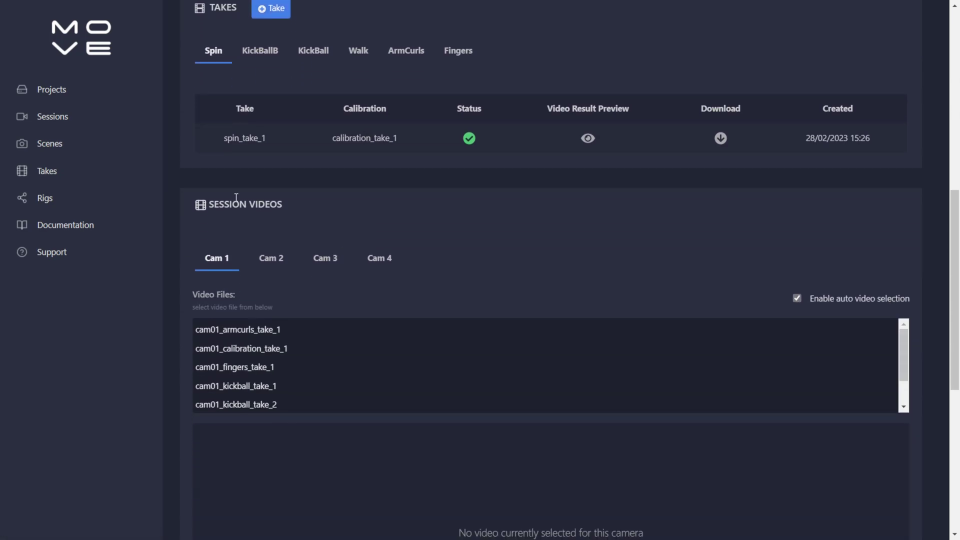
{"action": "left_click", "coordinate": [278, 259]}
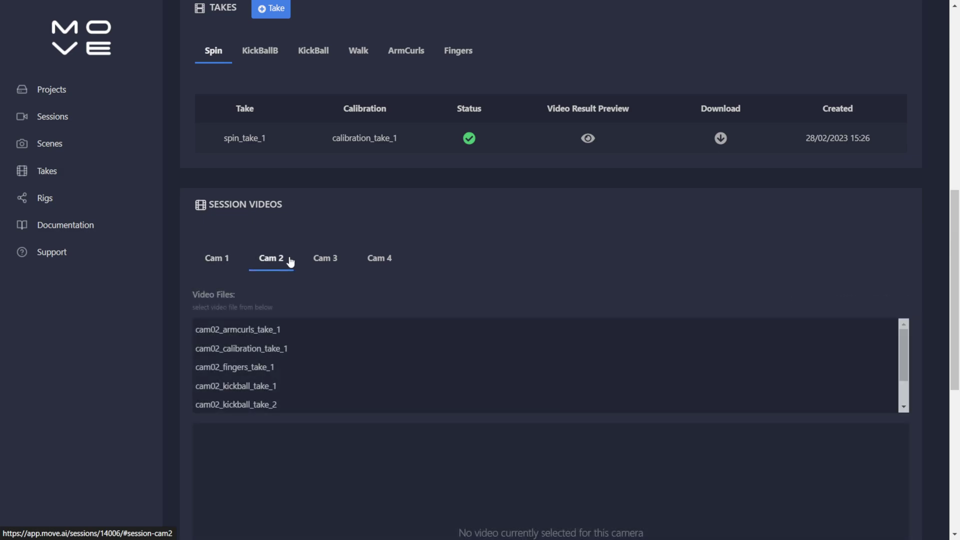
{"action": "left_click", "coordinate": [324, 259]}
{"action": "left_click", "coordinate": [382, 259]}
{"action": "left_click", "coordinate": [216, 259]}
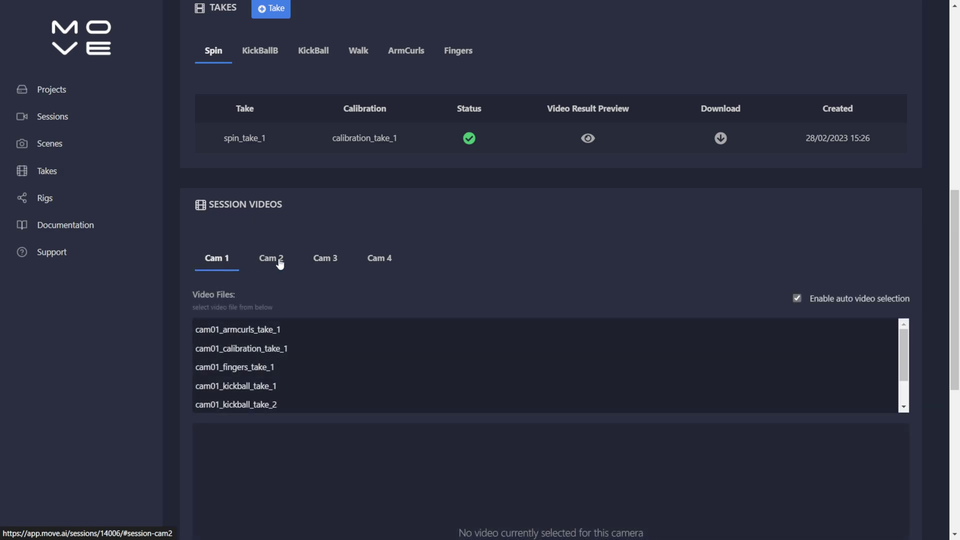
{"action": "left_click", "coordinate": [278, 259]}
{"action": "left_click", "coordinate": [226, 260]}
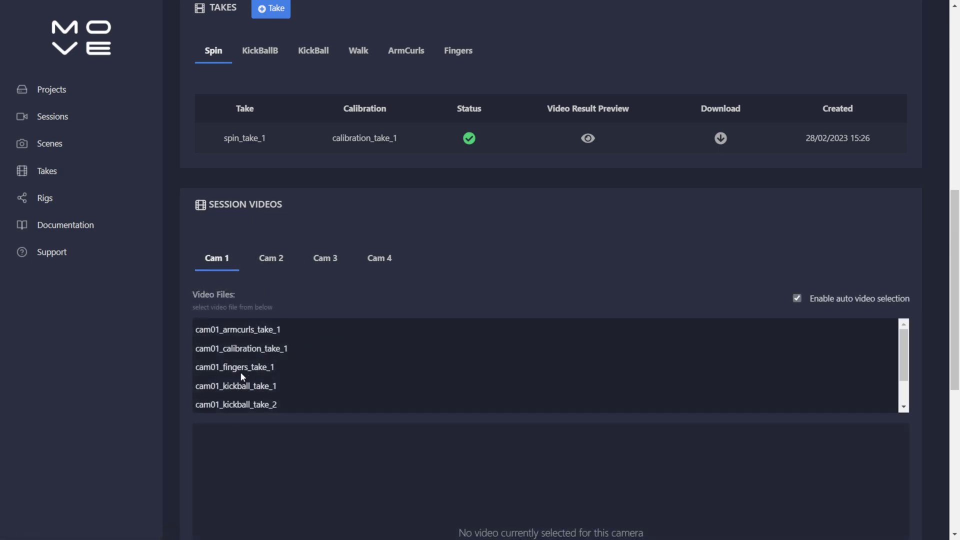
Preview the cam01_fingers_take_1 session video, skipping through its playback
{"action": "left_click", "coordinate": [358, 367]}
{"action": "scroll", "coordinate": [386, 354], "scroll_direction": "down", "scroll_amount": 1}
{"action": "scroll", "coordinate": [467, 279], "scroll_direction": "down", "scroll_amount": 3}
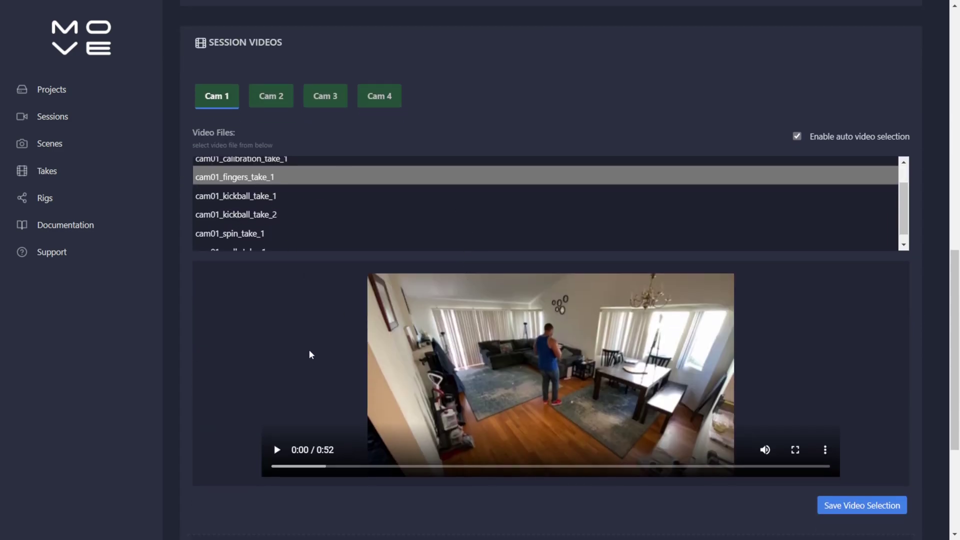
{"action": "left_click", "coordinate": [276, 449]}
{"action": "left_click_drag", "start_coordinate": [331, 466], "coordinate": [530, 469]}
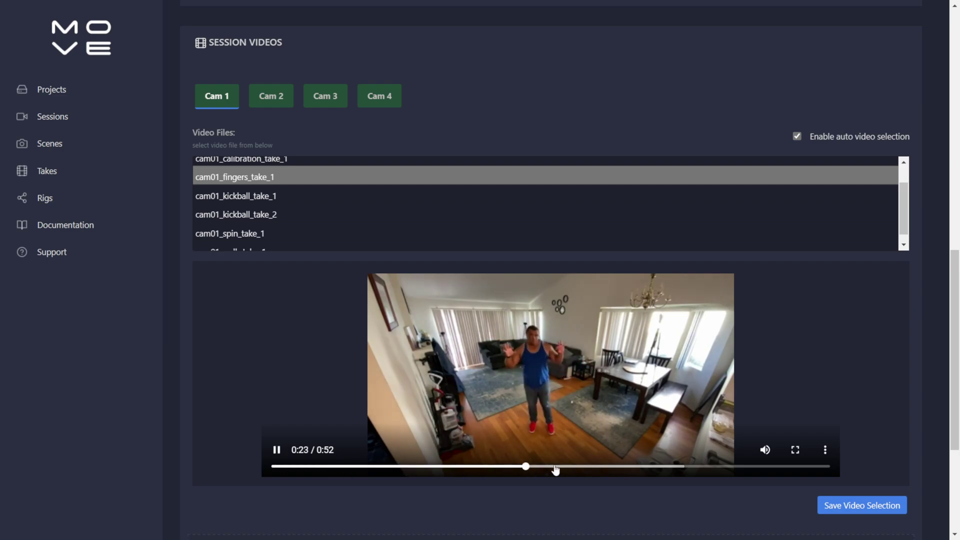
{"action": "left_click", "coordinate": [648, 471]}
{"action": "left_click", "coordinate": [691, 471]}
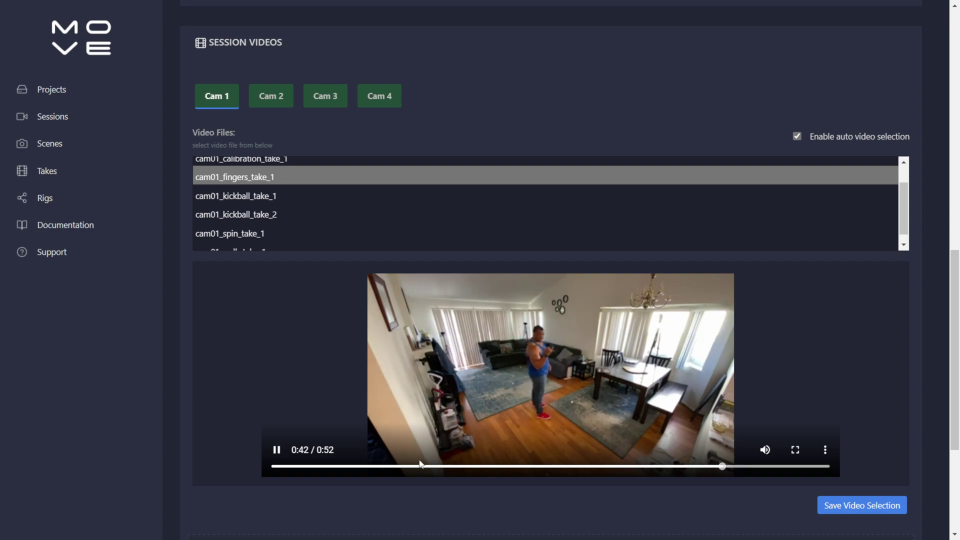
{"action": "left_click", "coordinate": [313, 394]}
{"action": "scroll", "coordinate": [353, 393], "scroll_direction": "up", "scroll_amount": 3}
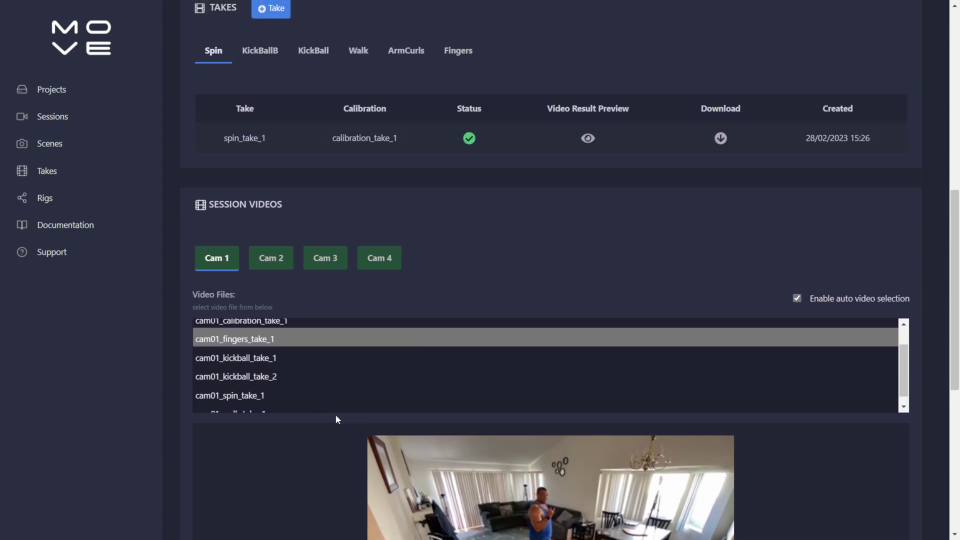
{"action": "scroll", "coordinate": [525, 452], "scroll_direction": "up", "scroll_amount": 5}
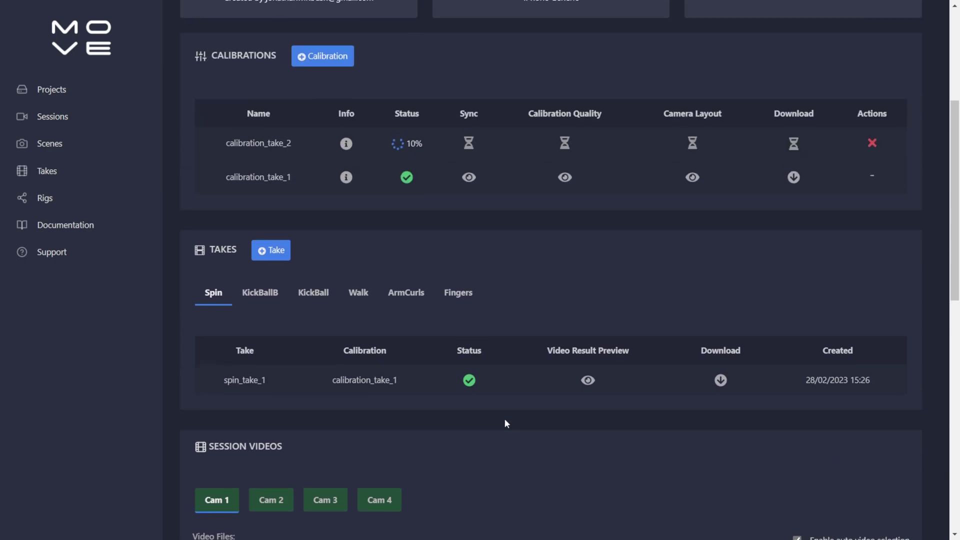
Start a new take and select the cam01_walk_take_1 video for Camera 1 with auto video selection enabled
{"action": "left_click", "coordinate": [274, 250]}
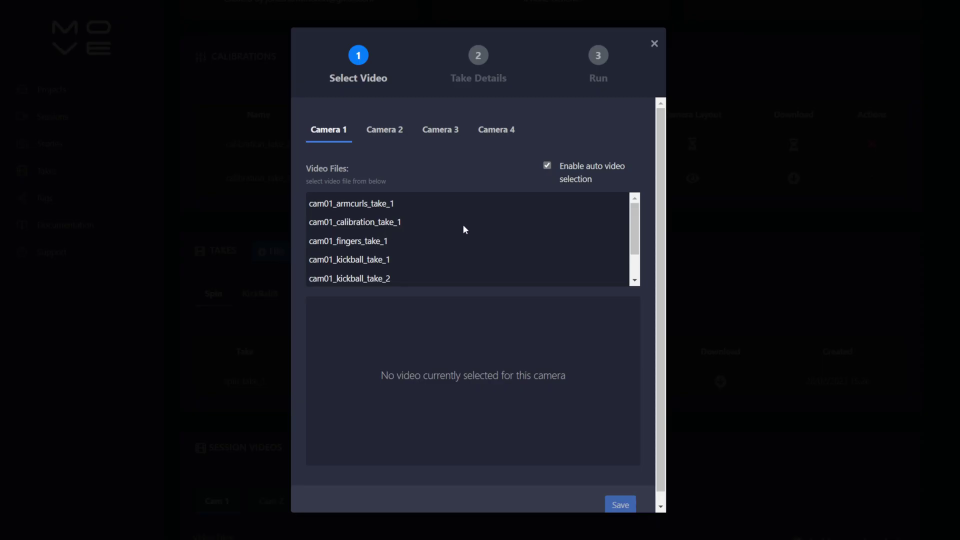
{"action": "scroll", "coordinate": [435, 231], "scroll_direction": "down", "scroll_amount": 2}
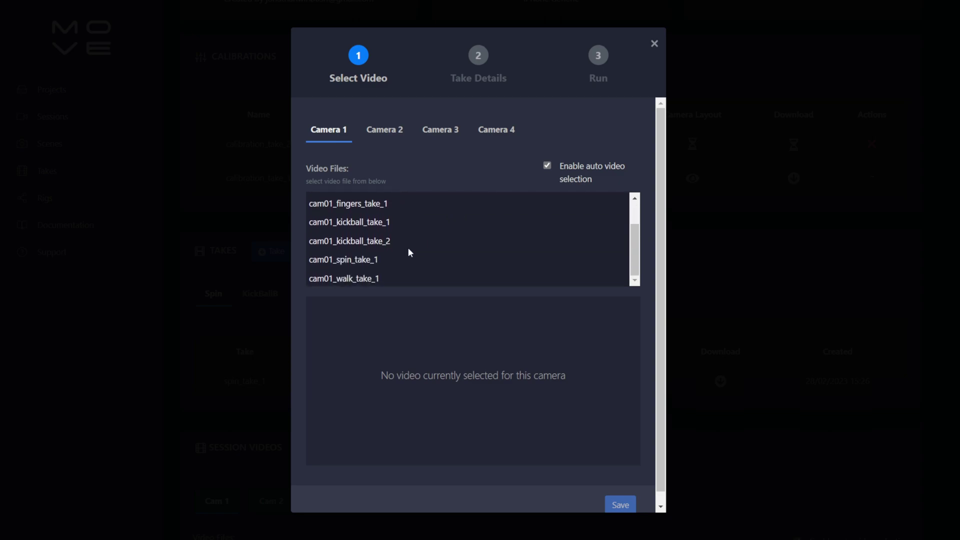
{"action": "left_click", "coordinate": [352, 280]}
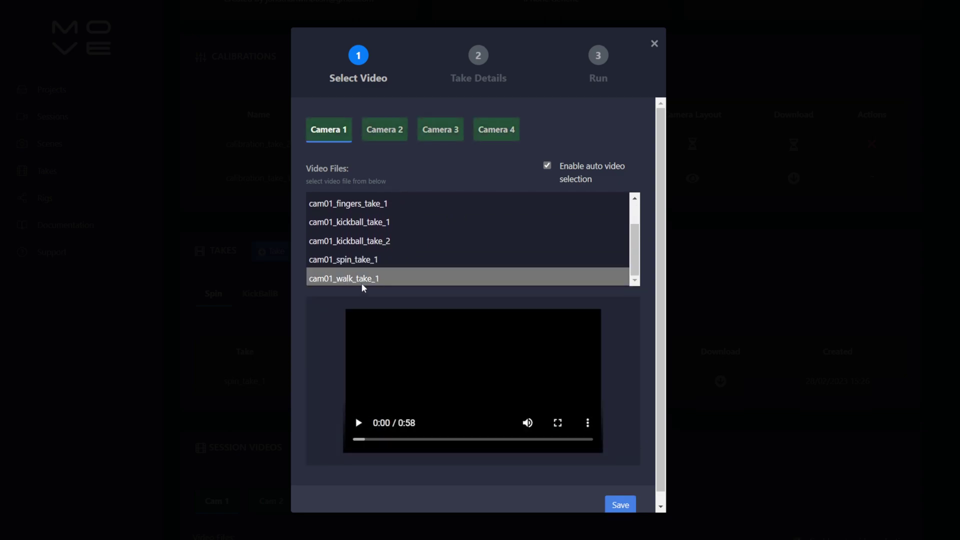
Play through the walk video to find the clap times and the start and end of the action
{"action": "left_click", "coordinate": [359, 424]}
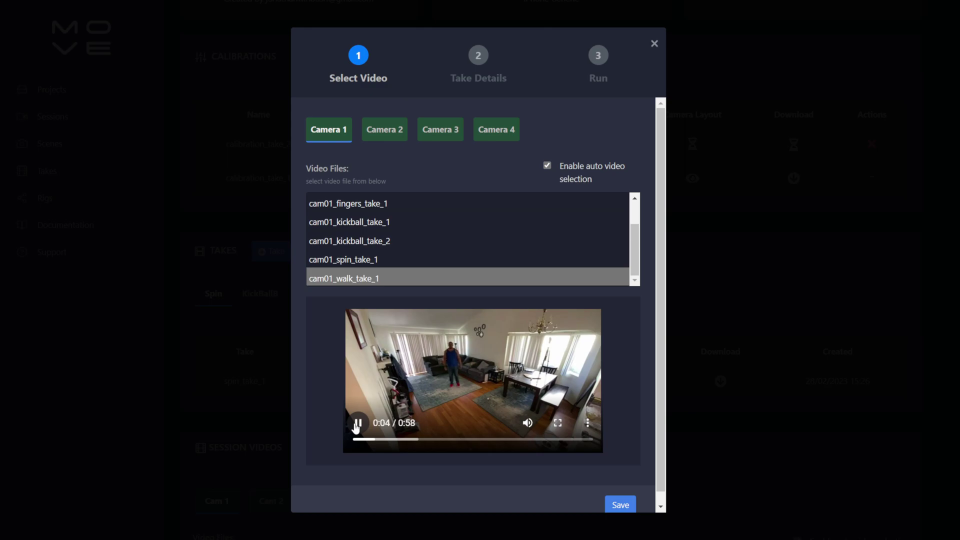
{"action": "left_click", "coordinate": [357, 424]}
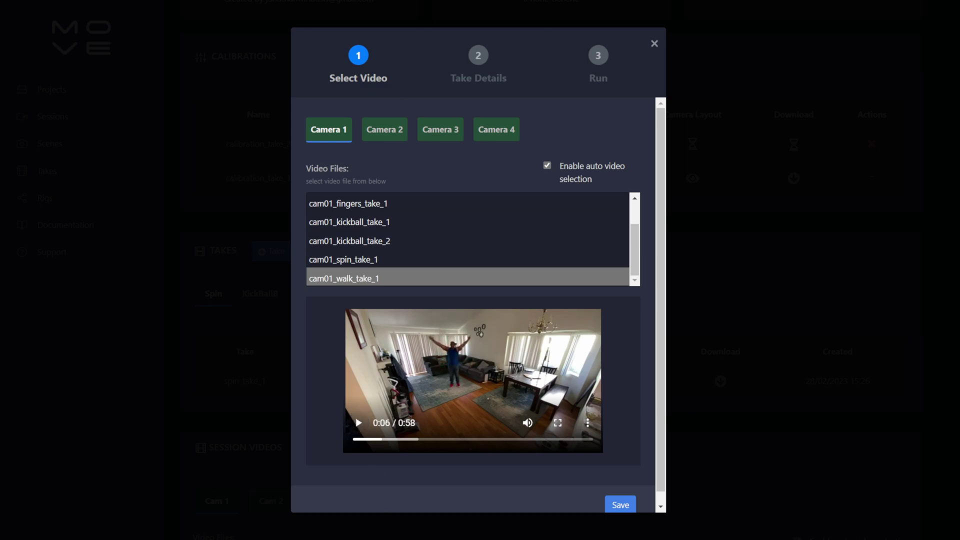
{"action": "left_click", "coordinate": [362, 425]}
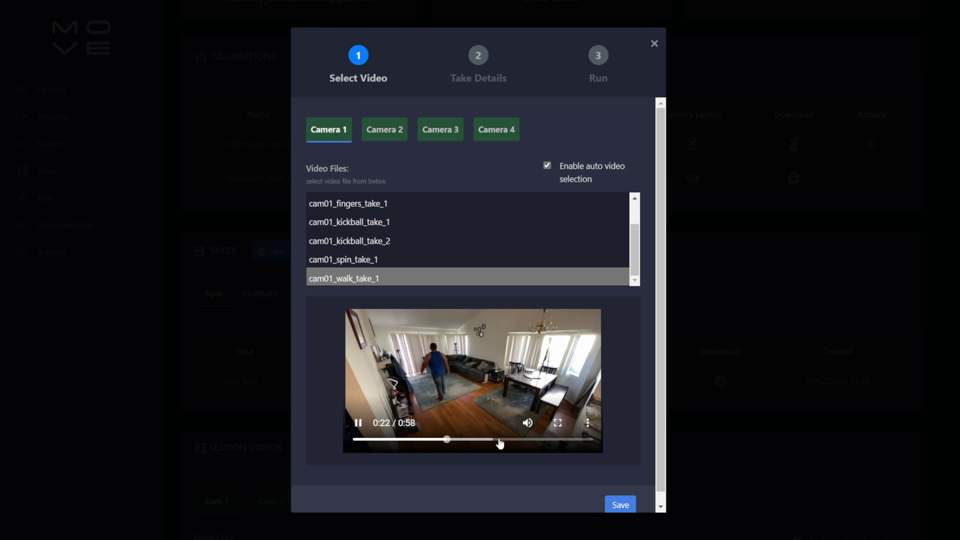
{"action": "left_click_drag", "start_coordinate": [499, 440], "coordinate": [553, 441]}
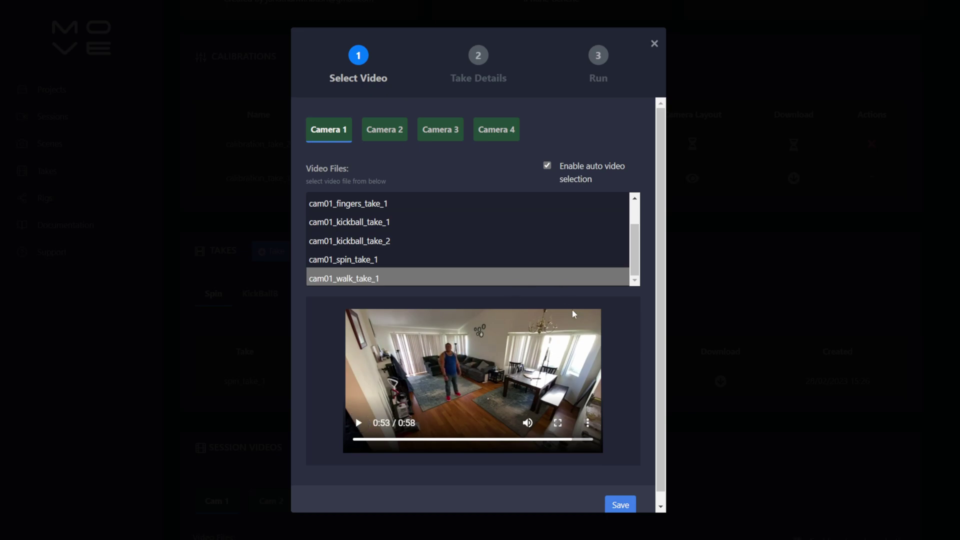
Save the video selection and confirm the walk_take_1 videos for all four cameras
{"action": "scroll", "coordinate": [605, 368], "scroll_direction": "down", "scroll_amount": 1}
{"action": "left_click", "coordinate": [620, 493]}
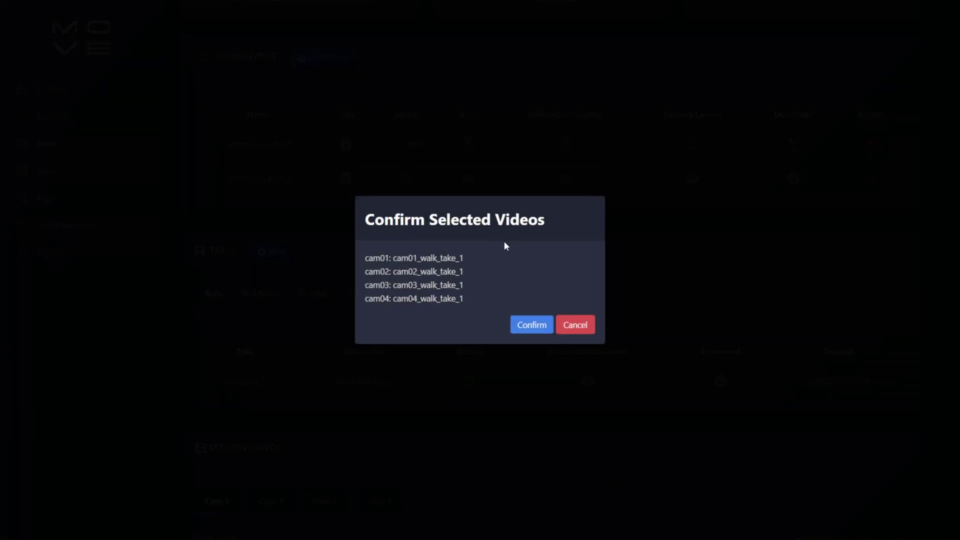
{"action": "left_click", "coordinate": [533, 326]}
Create a new scene named Walk2 for the take and title the take walk_take_2
{"action": "left_click", "coordinate": [335, 134]}
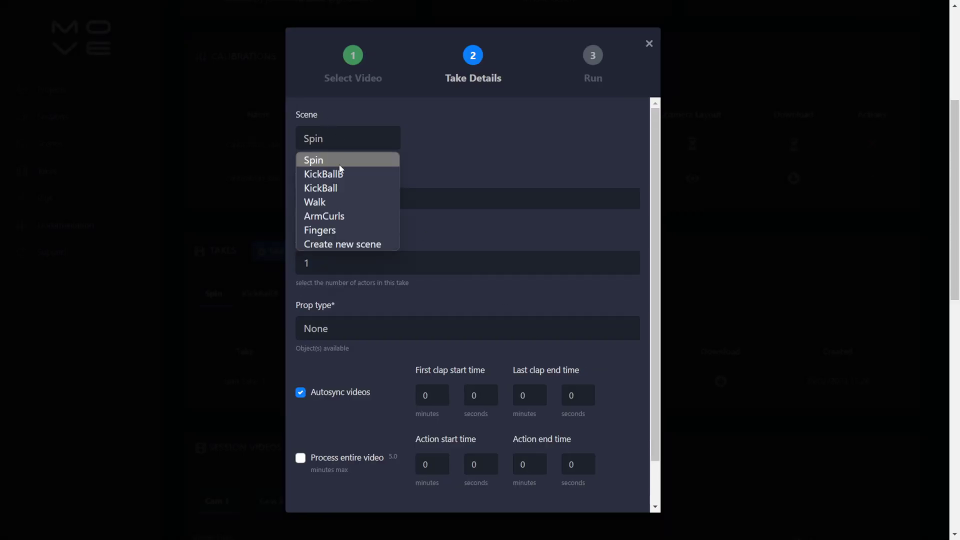
{"action": "left_click", "coordinate": [339, 245]}
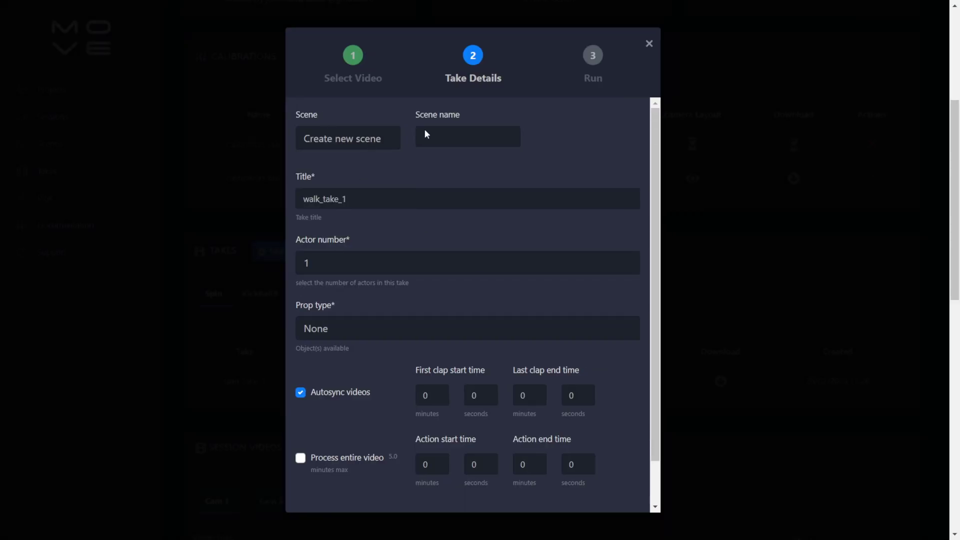
{"action": "left_click", "coordinate": [459, 140]}
{"action": "type", "text": "Walk2"}
{"action": "left_click", "coordinate": [363, 199]}
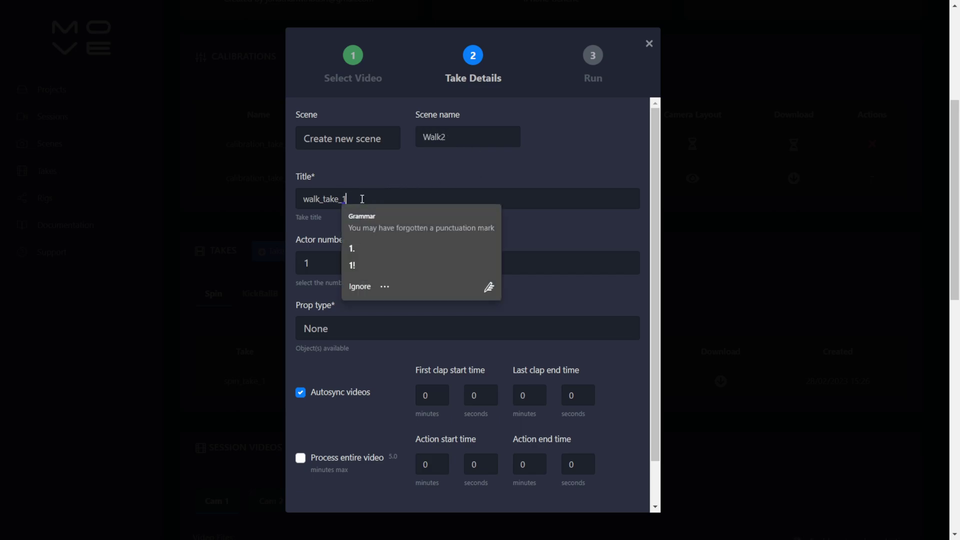
{"action": "key", "text": "BackSpace"}
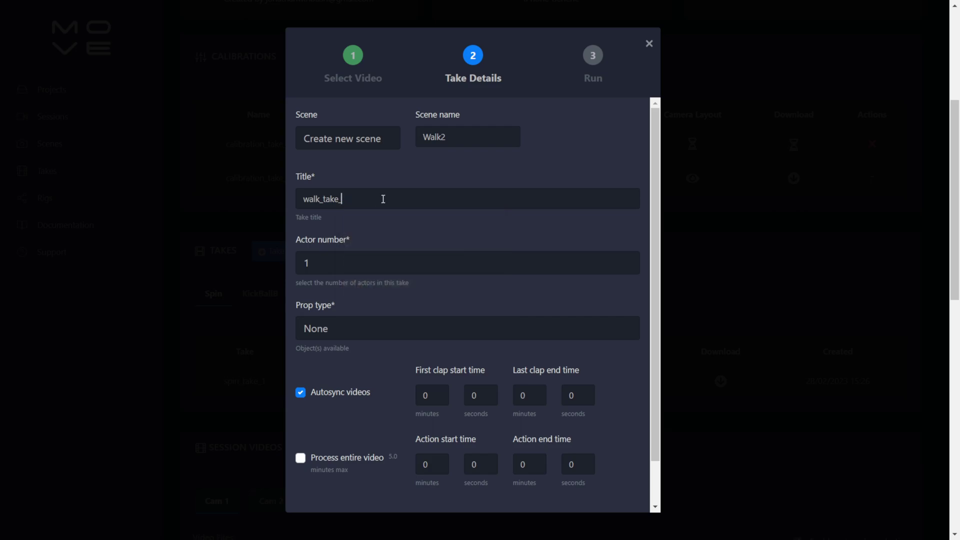
{"action": "type", "text": "2"}
Choose 1 as the take's actor number and None as its prop type
{"action": "left_click", "coordinate": [340, 264]}
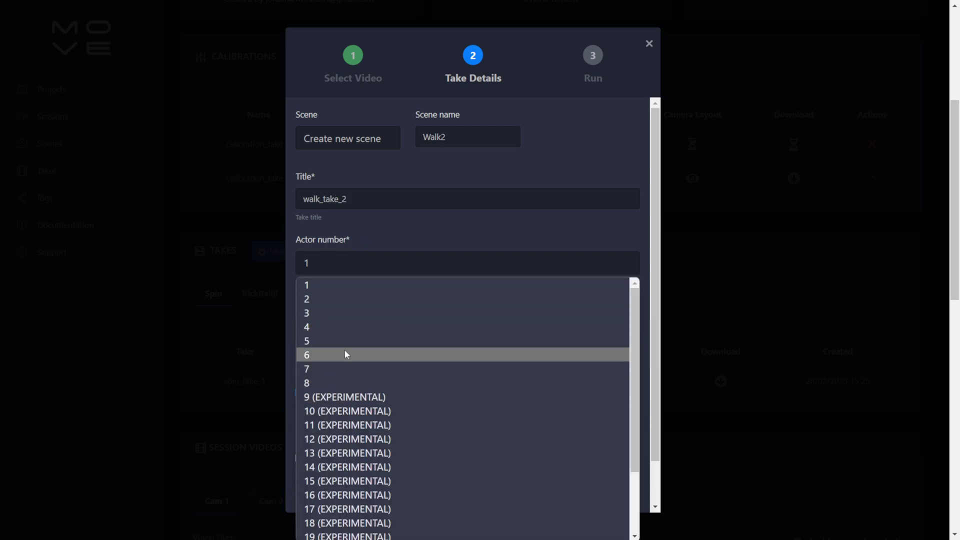
{"action": "left_click", "coordinate": [313, 286]}
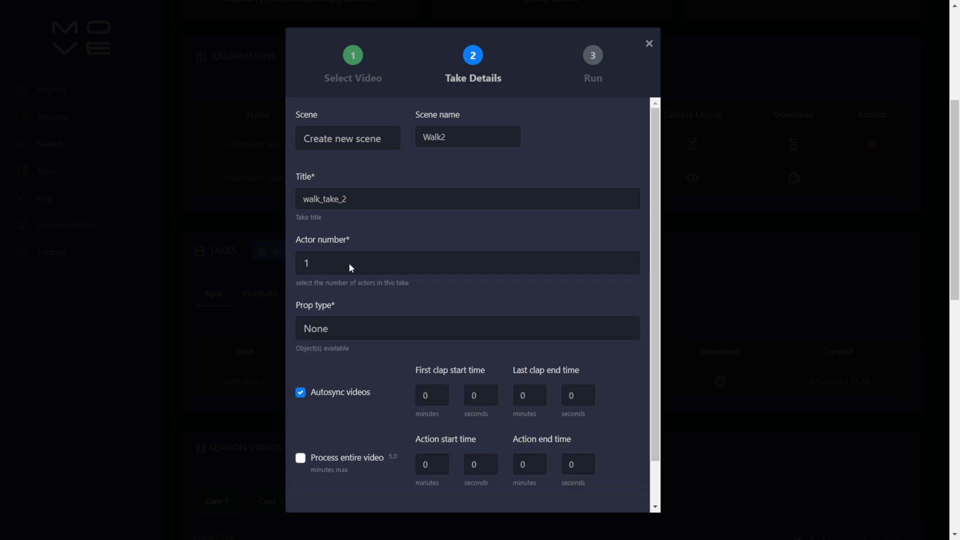
{"action": "left_click", "coordinate": [355, 328]}
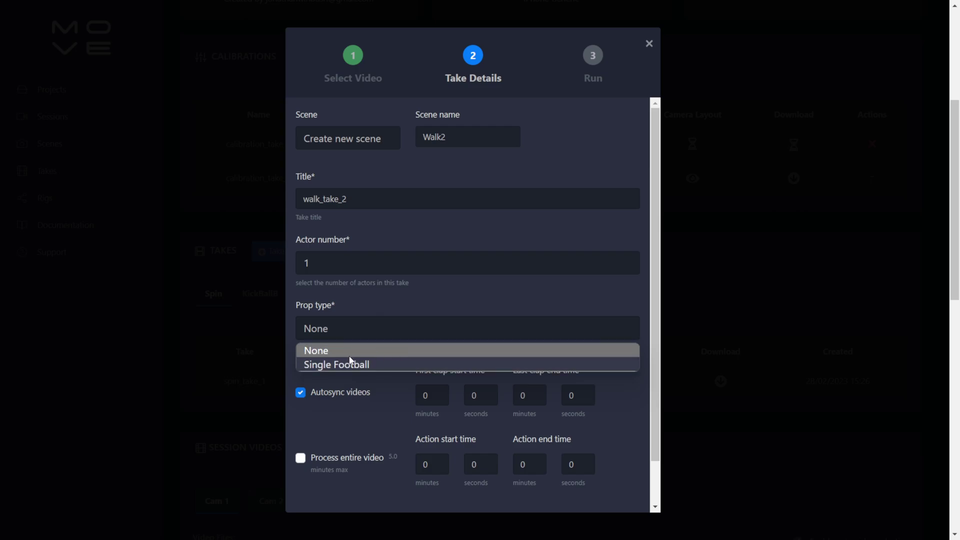
{"action": "left_click", "coordinate": [358, 350]}
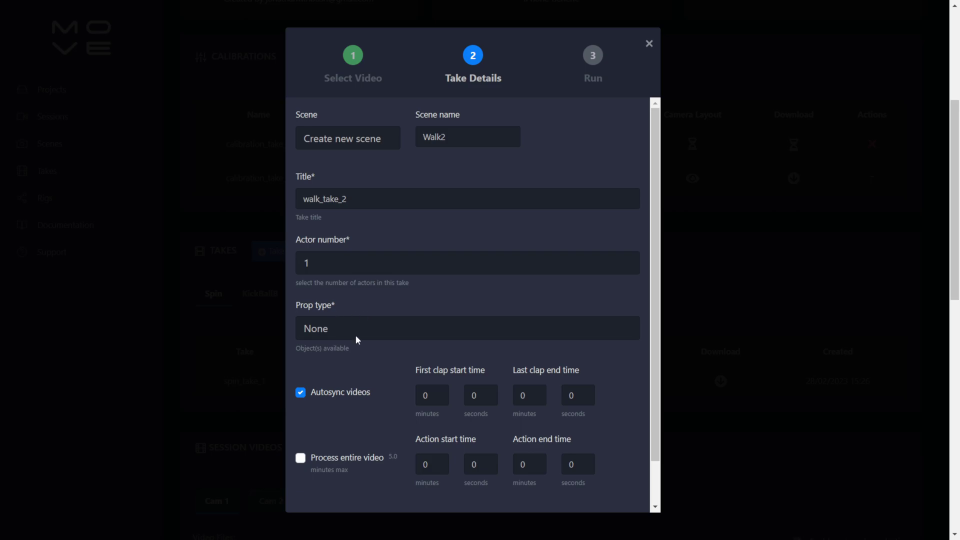
Set the take's first clap start time to 5 seconds and last clap end time to 8 seconds
{"action": "scroll", "coordinate": [357, 339], "scroll_direction": "down", "scroll_amount": 1}
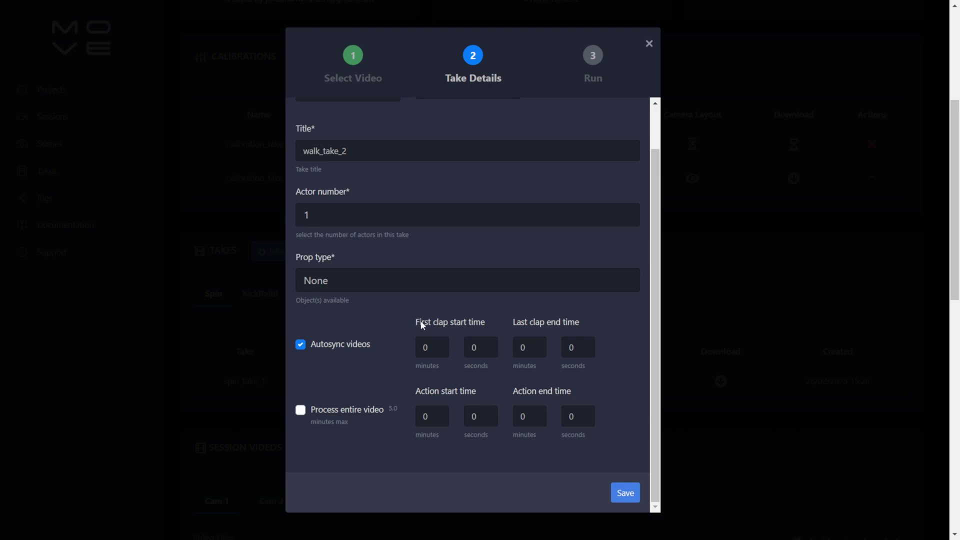
{"action": "double_click", "coordinate": [424, 348]}
{"action": "double_click", "coordinate": [470, 348]}
{"action": "type", "text": "5"}
{"action": "double_click", "coordinate": [519, 347]}
{"action": "type", "text": "8"}
Set the take's action start time to 13 seconds and action end time to 52 seconds, and save the take details
{"action": "left_click", "coordinate": [434, 416]}
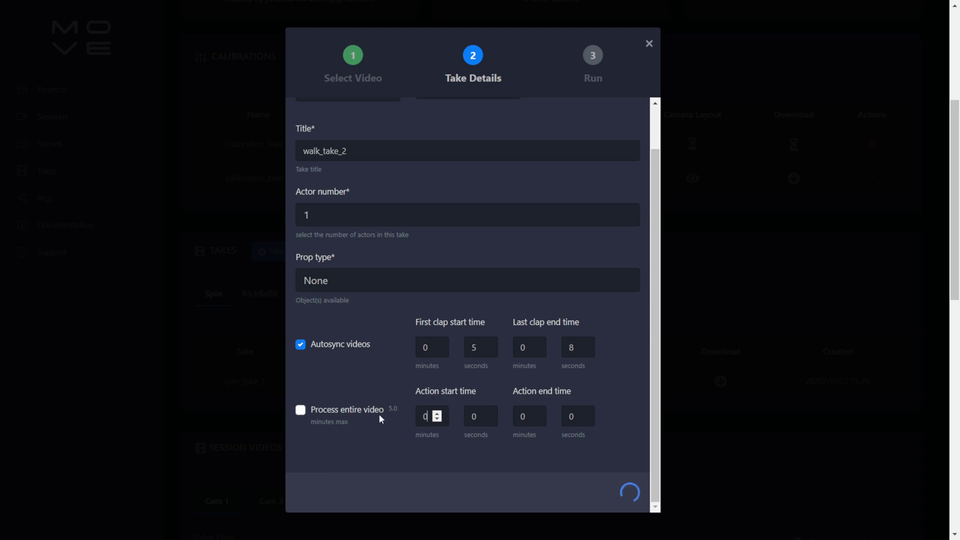
{"action": "double_click", "coordinate": [475, 416]}
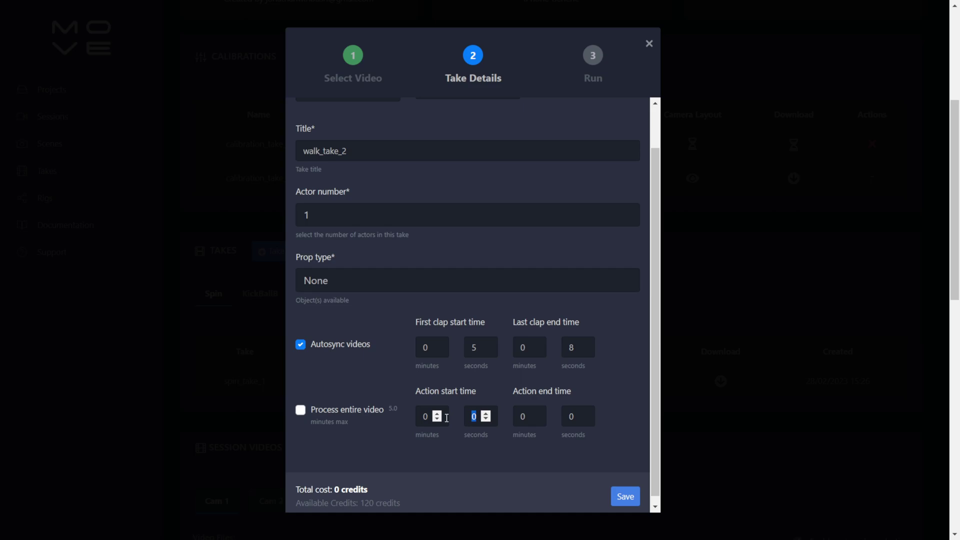
{"action": "type", "text": "13"}
{"action": "key", "text": "Tab"}
{"action": "type", "text": "0"}
{"action": "left_click", "coordinate": [567, 416]}
{"action": "type", "text": "52"}
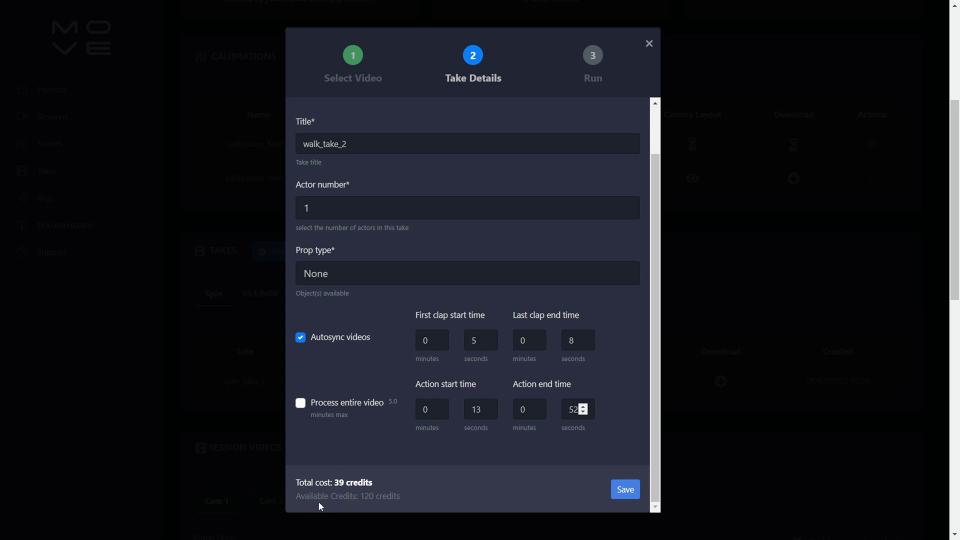
{"action": "left_click", "coordinate": [612, 507]}
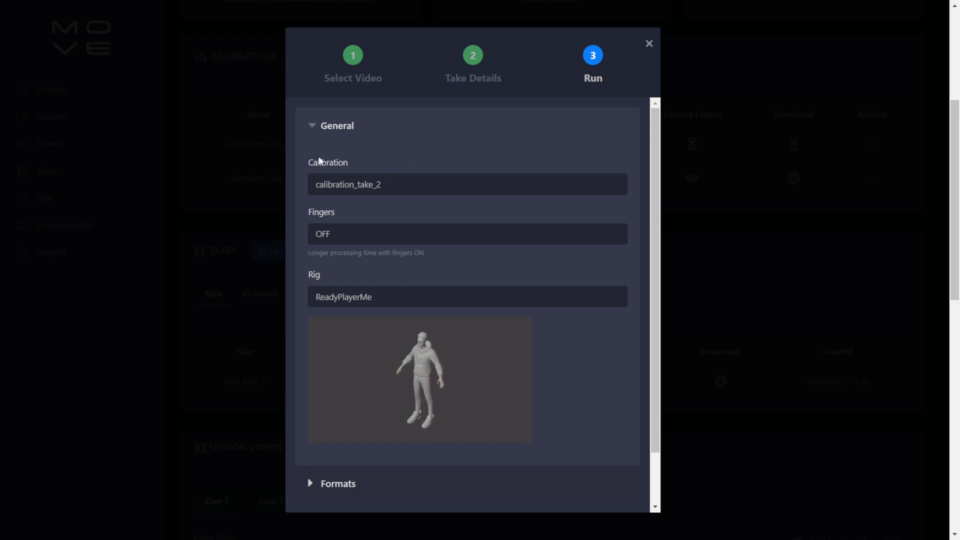
Choose calibration_take_1 as the run's calibration and set Fingers to ON
{"action": "left_click", "coordinate": [378, 189]}
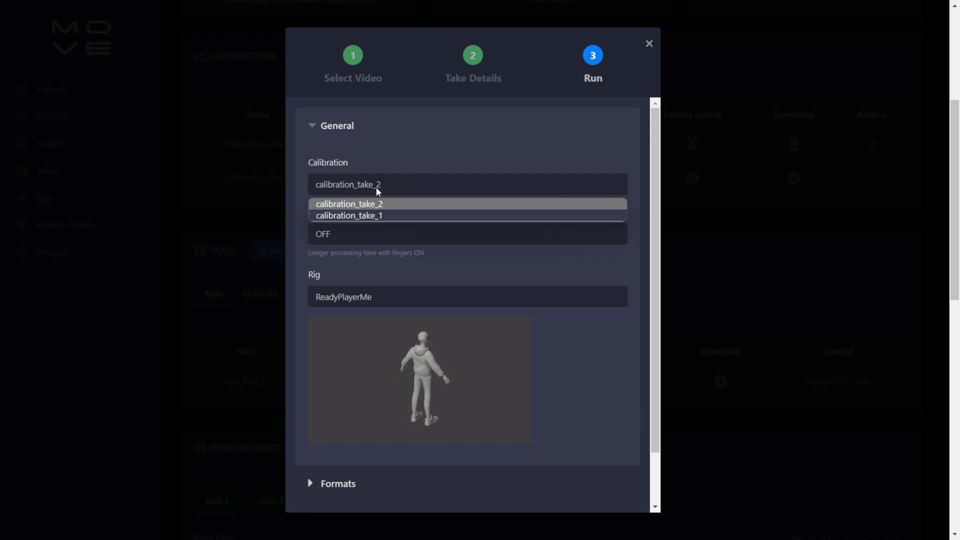
{"action": "left_click", "coordinate": [384, 216]}
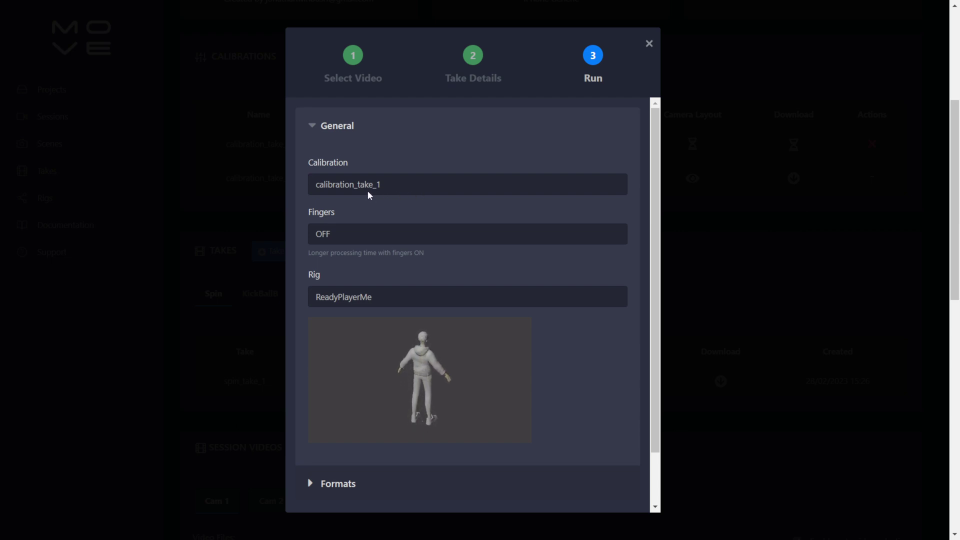
{"action": "left_click", "coordinate": [347, 235]}
{"action": "left_click", "coordinate": [334, 269]}
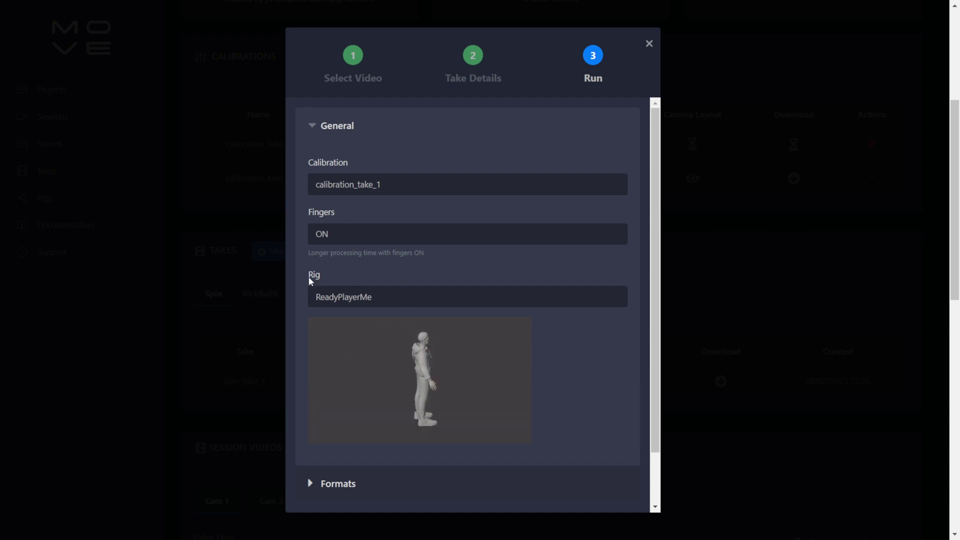
Compare the Move_Mo and Move_Ve rig previews and set the run's rig to Move_Mo
{"action": "left_click", "coordinate": [444, 301]}
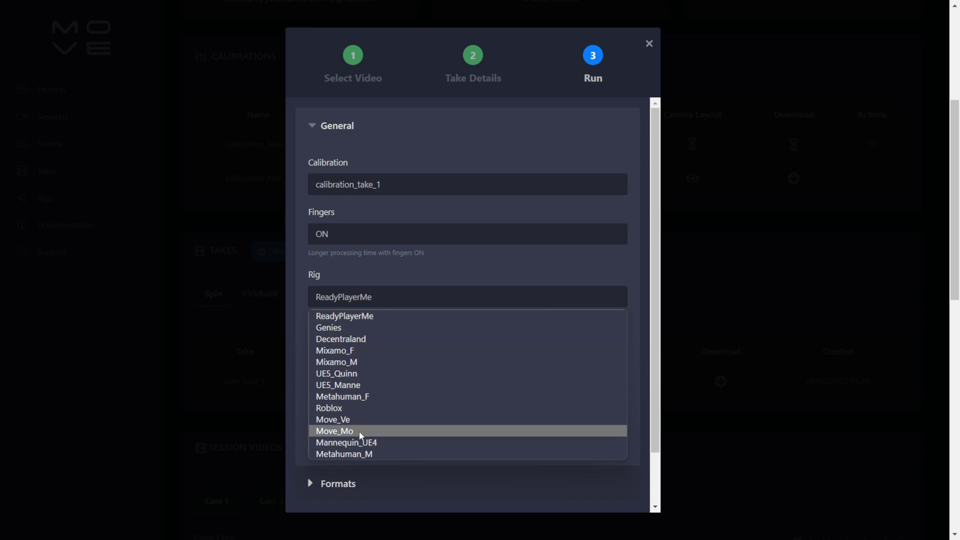
{"action": "left_click", "coordinate": [359, 431]}
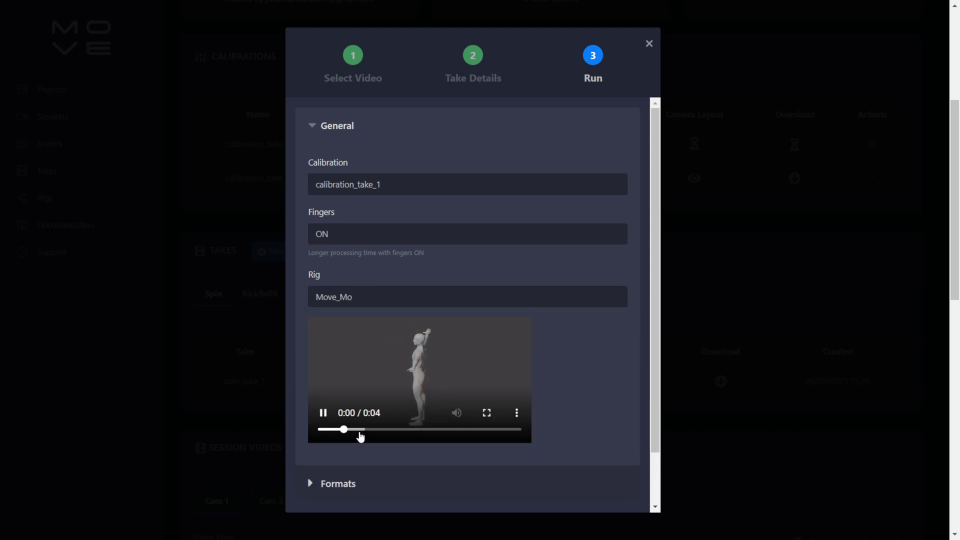
{"action": "left_click", "coordinate": [350, 298]}
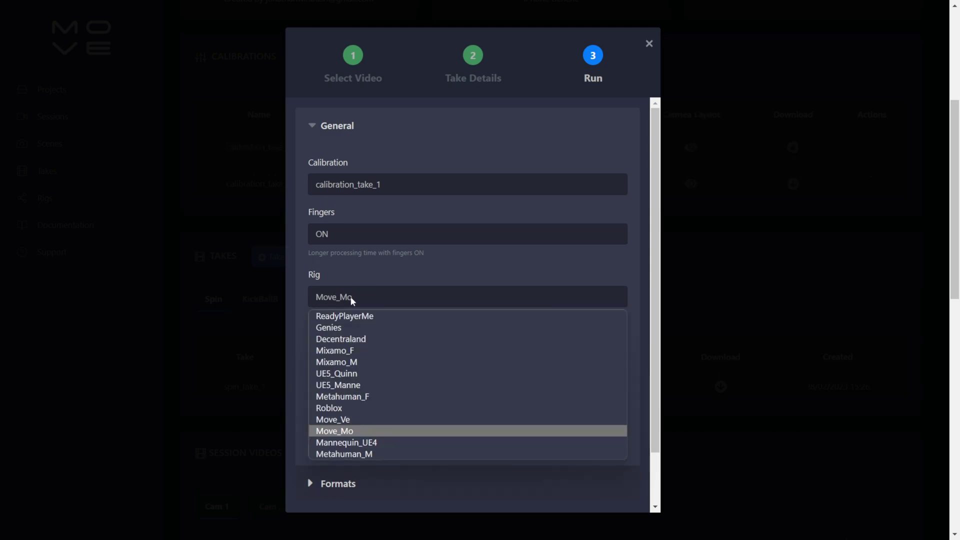
{"action": "left_click", "coordinate": [356, 419]}
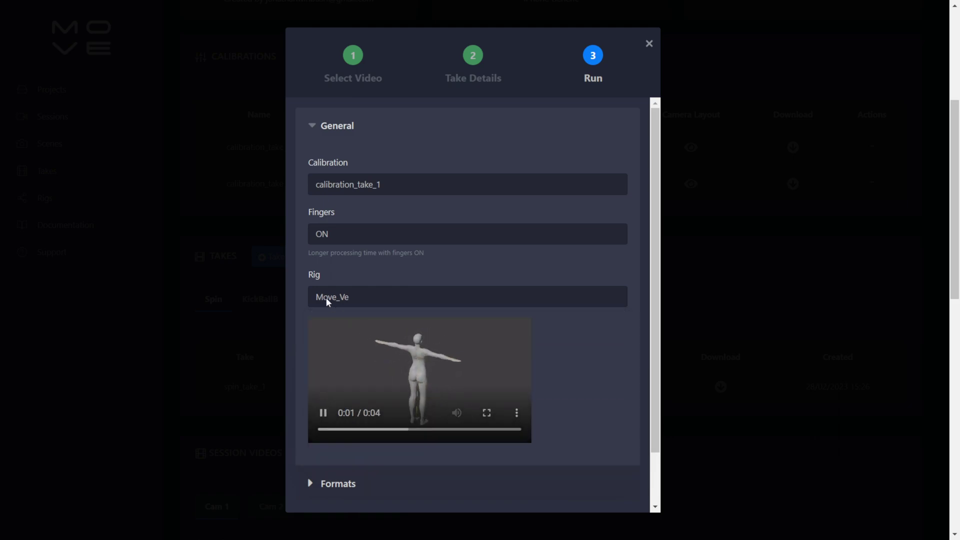
{"action": "left_click", "coordinate": [360, 301]}
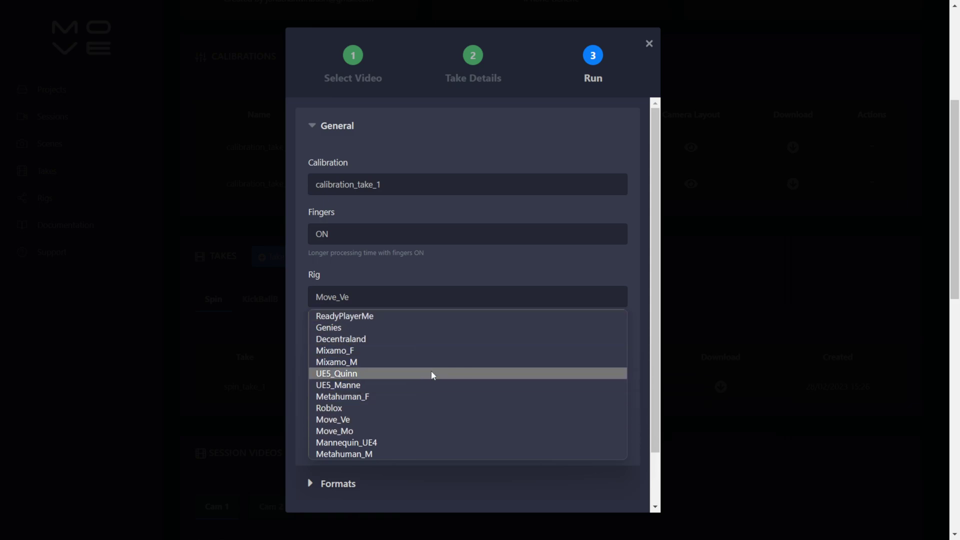
{"action": "left_click", "coordinate": [364, 431]}
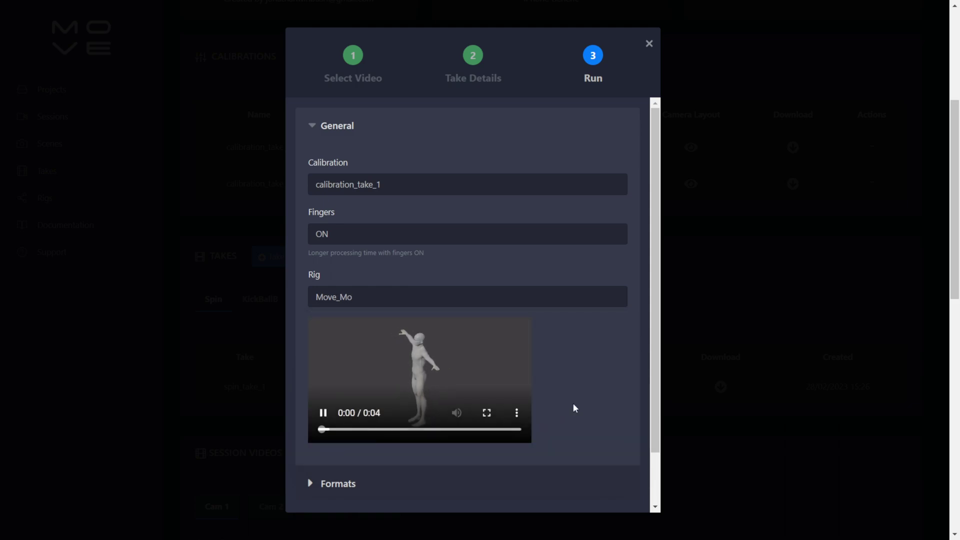
Show the export format options and run the take with .FBX as the only output format
{"action": "scroll", "coordinate": [577, 401], "scroll_direction": "down", "scroll_amount": 1}
{"action": "left_click", "coordinate": [311, 424]}
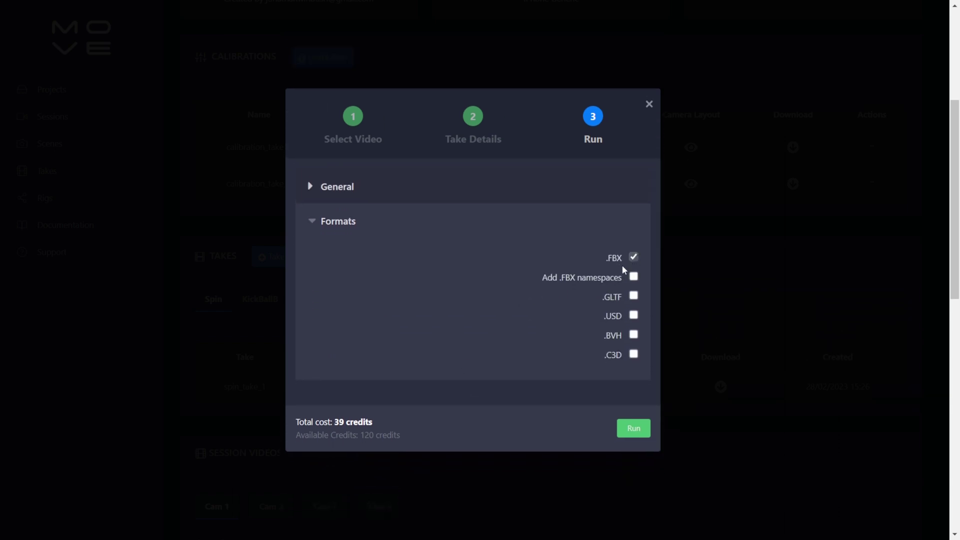
{"action": "left_click", "coordinate": [636, 429]}
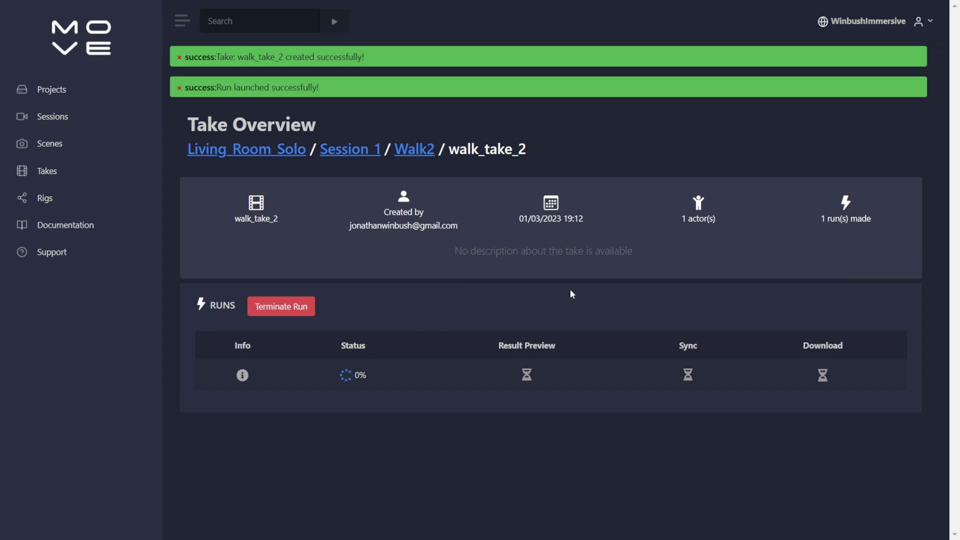
Terminate the walk_take_2 run and return to the Session_1 overview
{"action": "left_click", "coordinate": [276, 311]}
{"action": "left_click", "coordinate": [545, 70]}
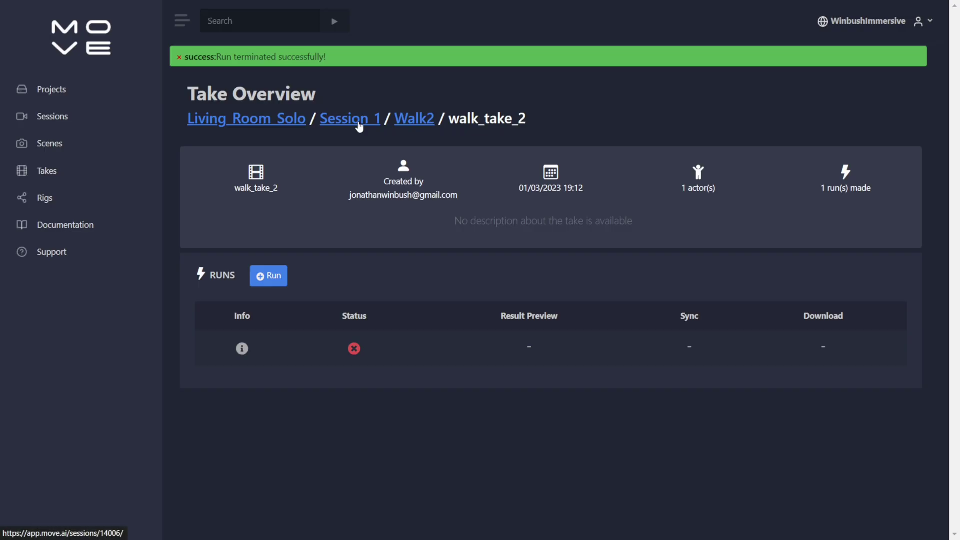
{"action": "left_click", "coordinate": [360, 127]}
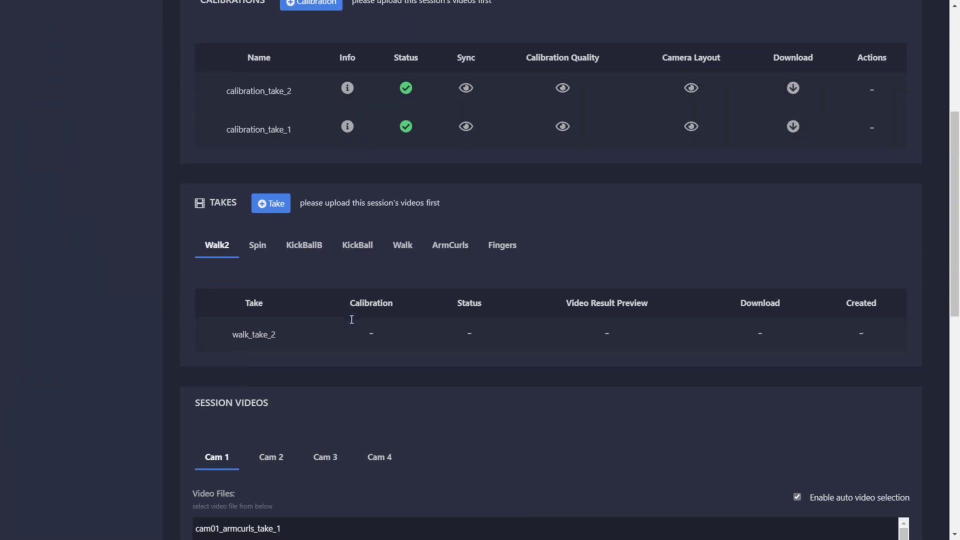
Play part of the result preview of walk_take_1 in the Walk scene and close the preview
{"action": "scroll", "coordinate": [350, 318], "scroll_direction": "up", "scroll_amount": 2}
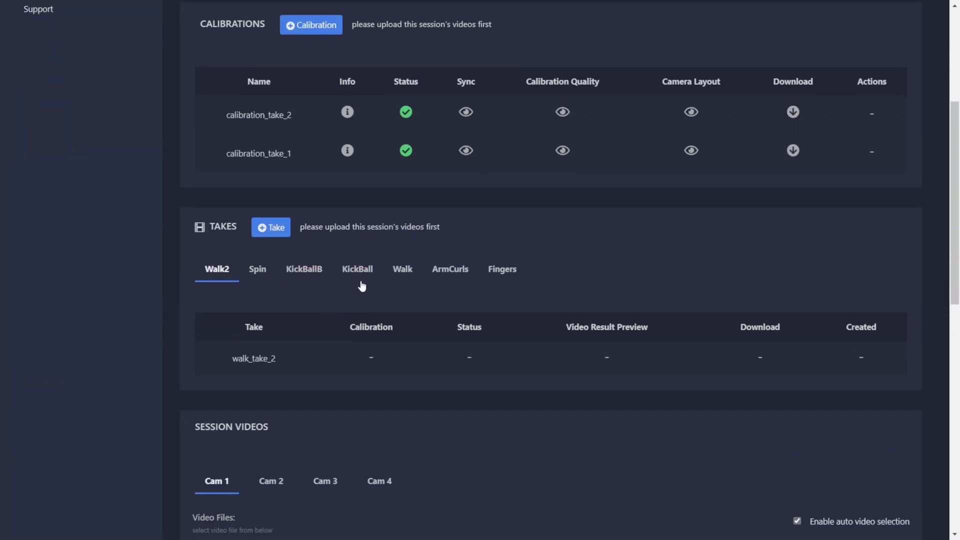
{"action": "left_click", "coordinate": [396, 269]}
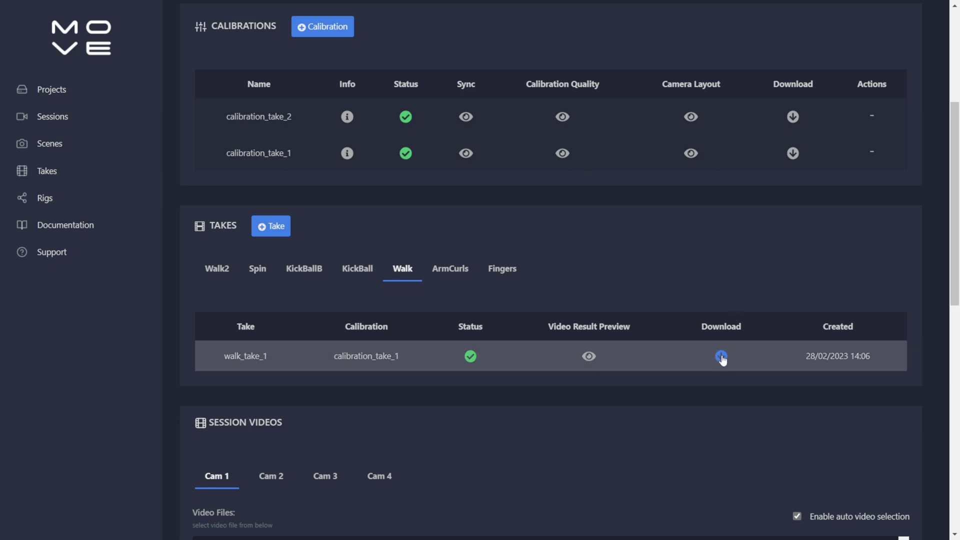
{"action": "left_click", "coordinate": [590, 357]}
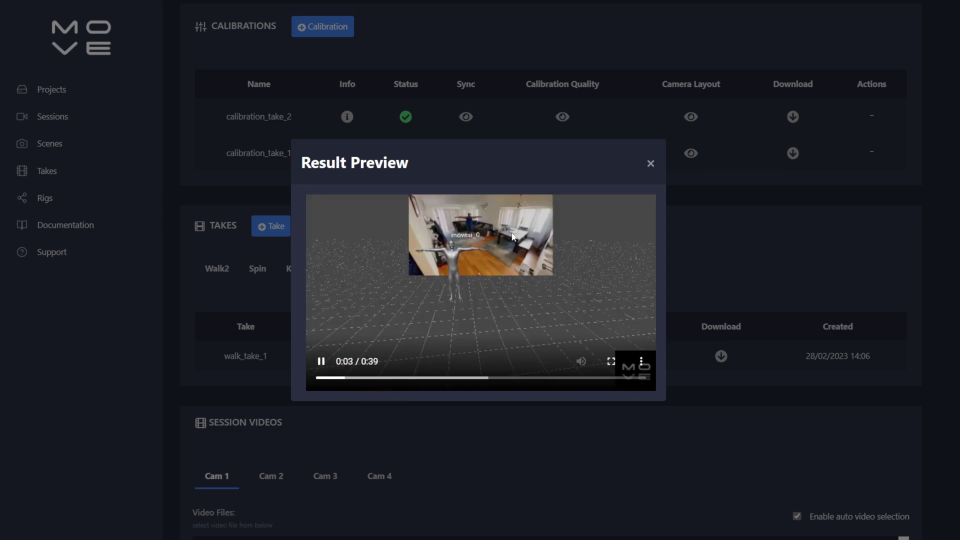
{"action": "left_click", "coordinate": [385, 378]}
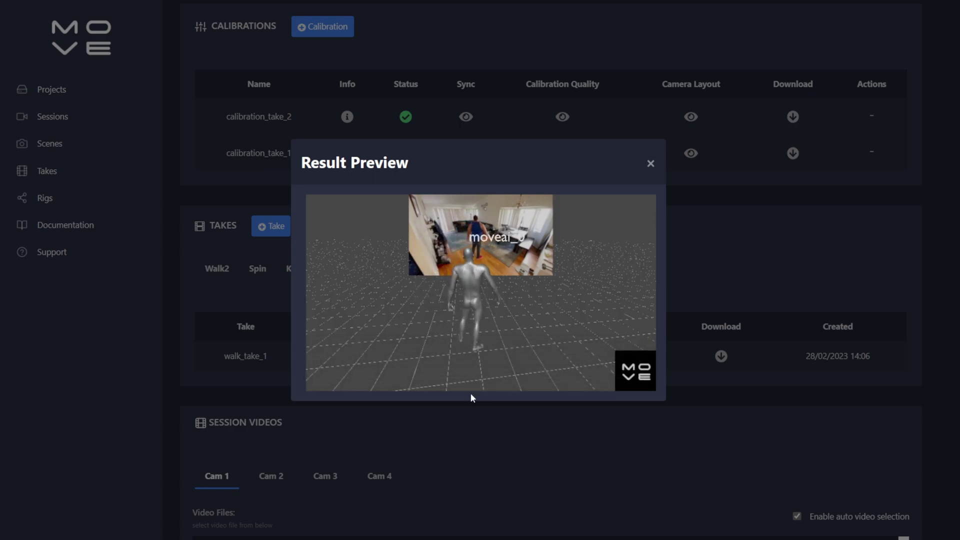
{"action": "left_click", "coordinate": [650, 163]}
Review the FBX, Blend, Maya and additional file downloads of walk_take_1 and download its Pre-Retarget FBX
{"action": "left_click", "coordinate": [721, 356]}
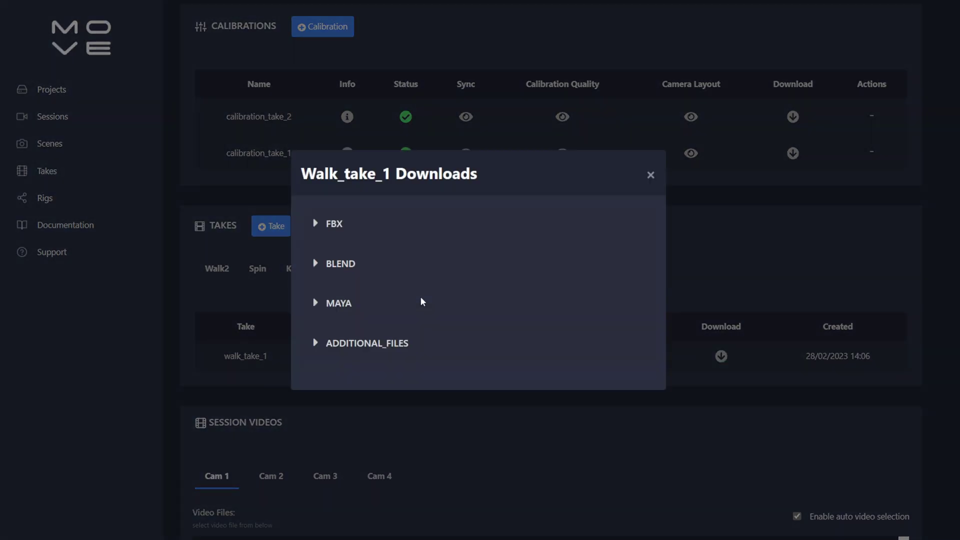
{"action": "left_click", "coordinate": [318, 225]}
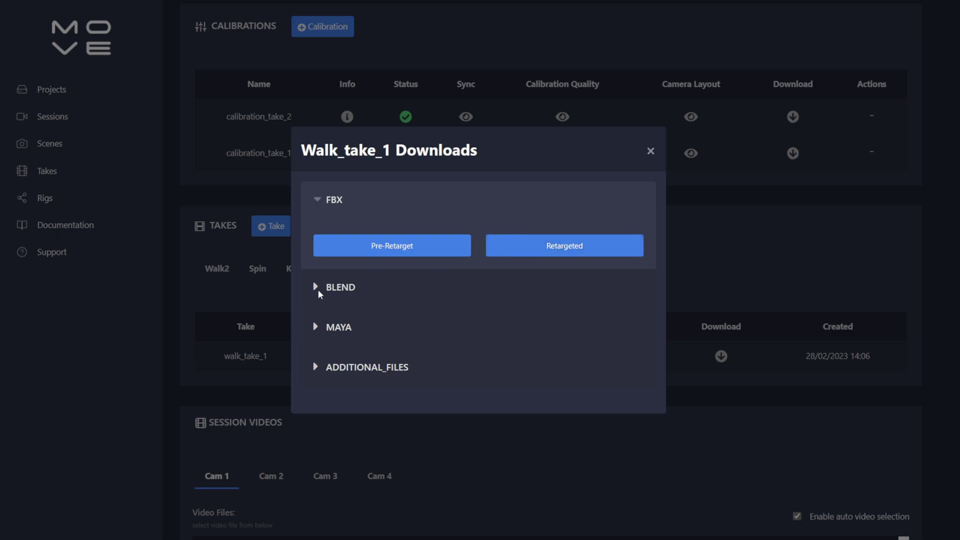
{"action": "left_click", "coordinate": [318, 289]}
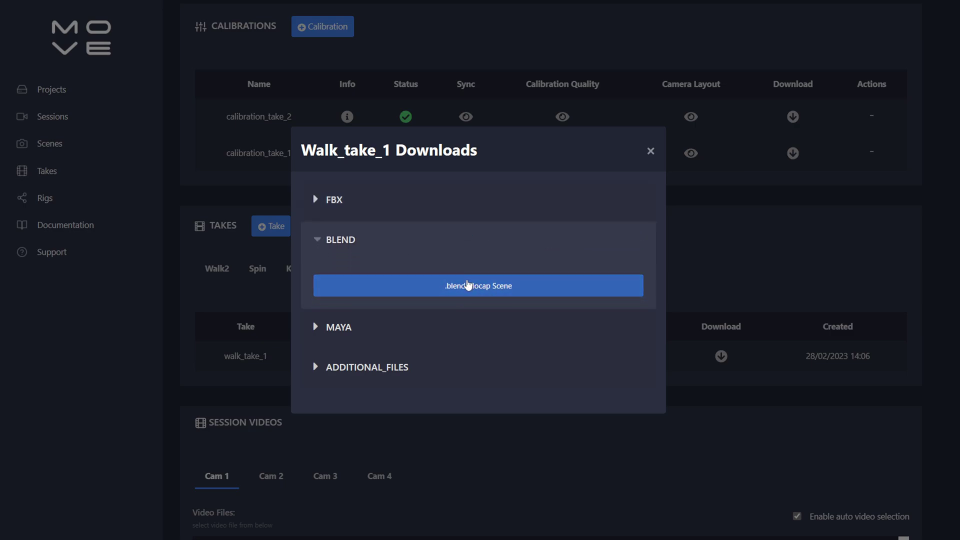
{"action": "left_click", "coordinate": [315, 329]}
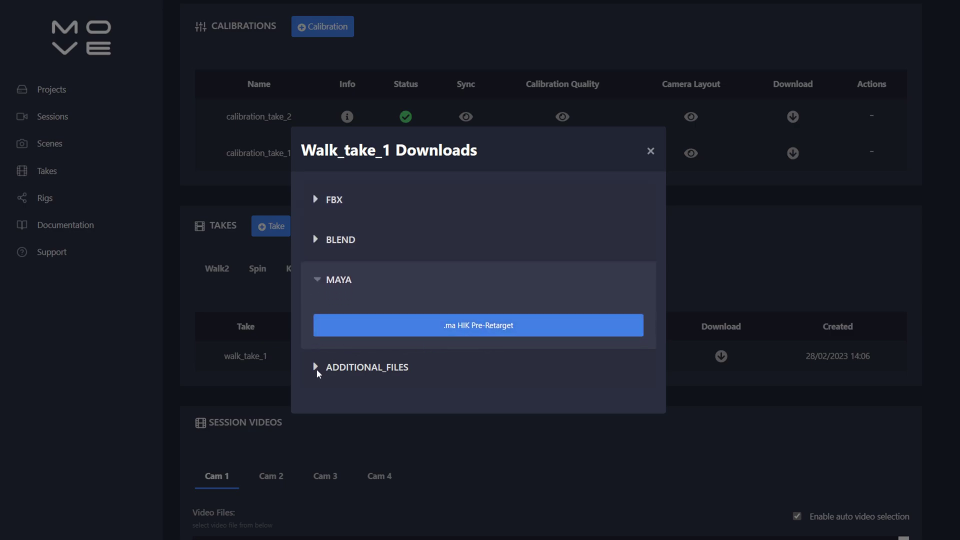
{"action": "left_click", "coordinate": [315, 368]}
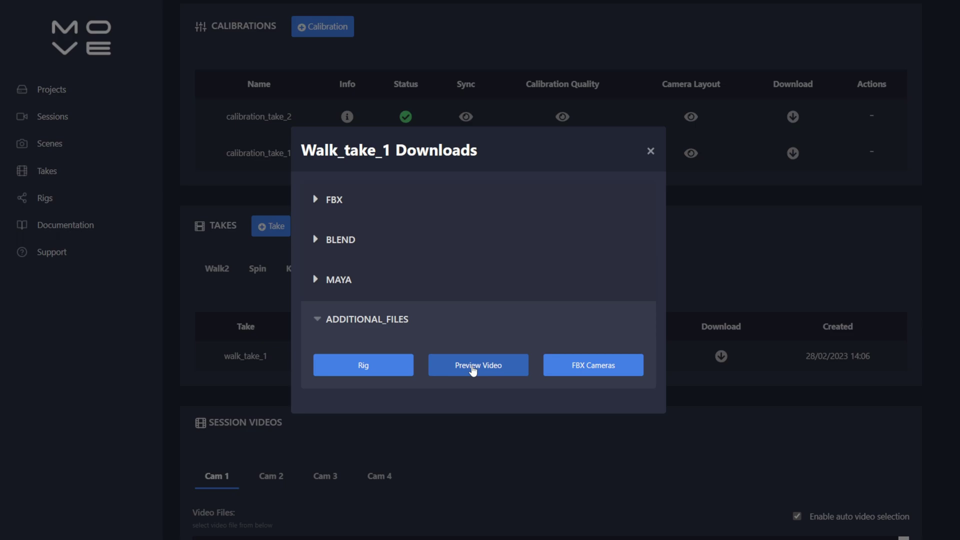
{"action": "left_click", "coordinate": [316, 200]}
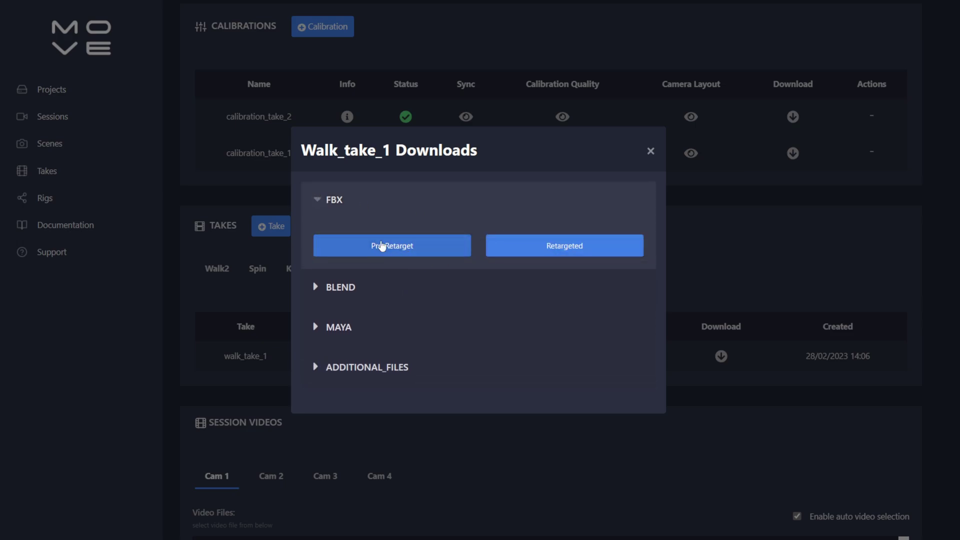
{"action": "left_click", "coordinate": [382, 245]}
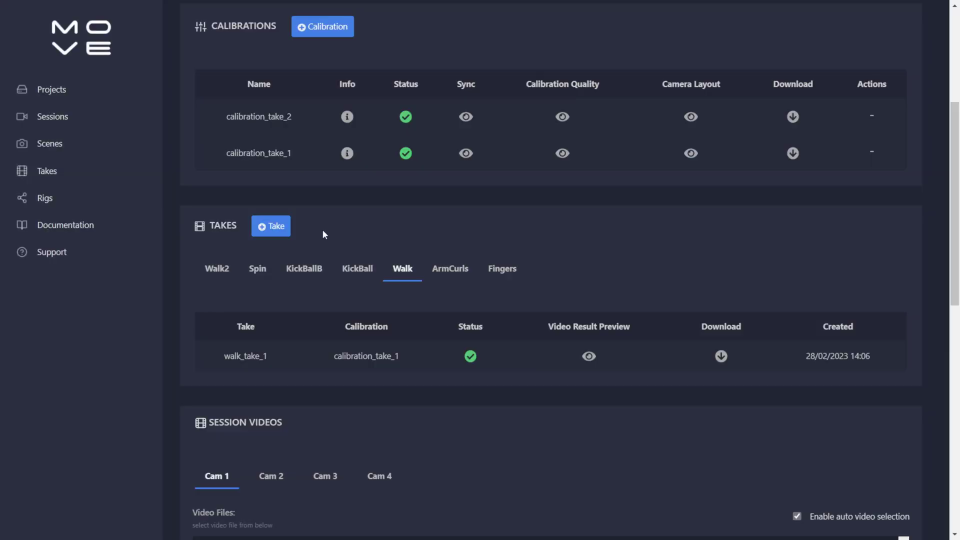
Show the downloads of the kickball_Ball take in the KickBallB scene and download its Blender Prop file
{"action": "left_click", "coordinate": [305, 272]}
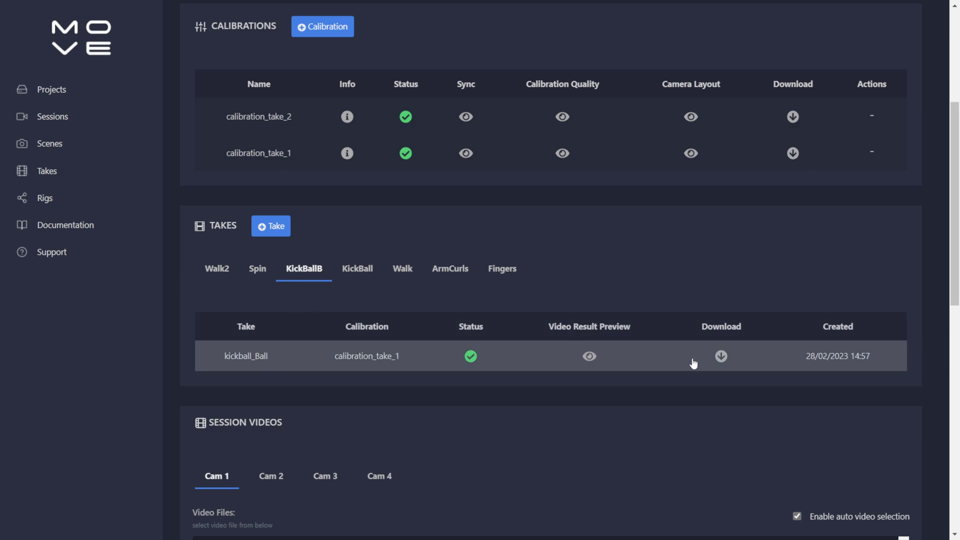
{"action": "left_click", "coordinate": [721, 358]}
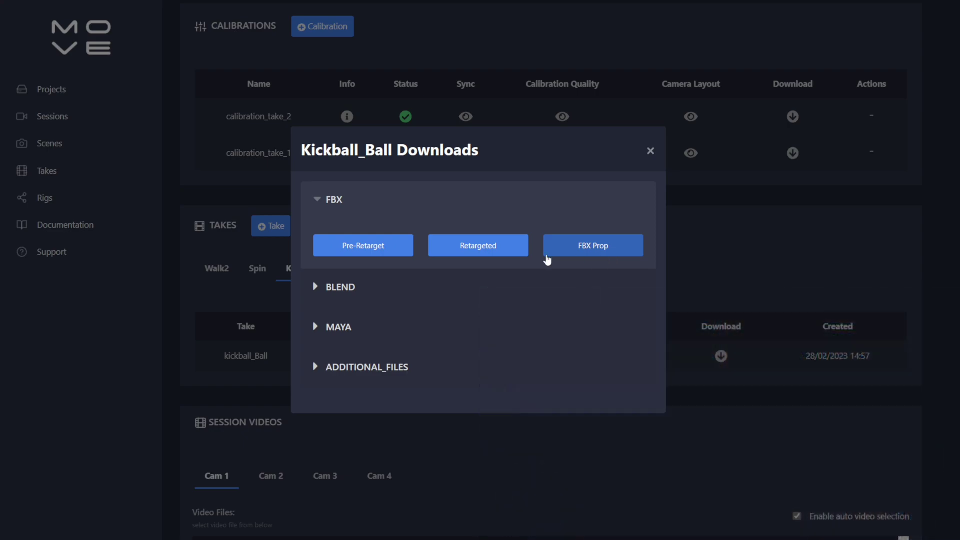
{"action": "left_click", "coordinate": [334, 288]}
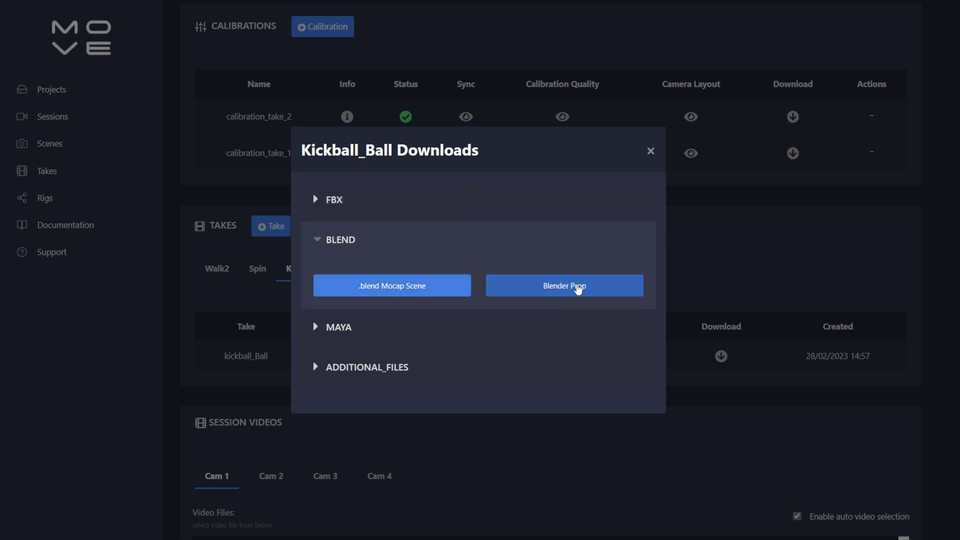
{"action": "left_click", "coordinate": [578, 288]}
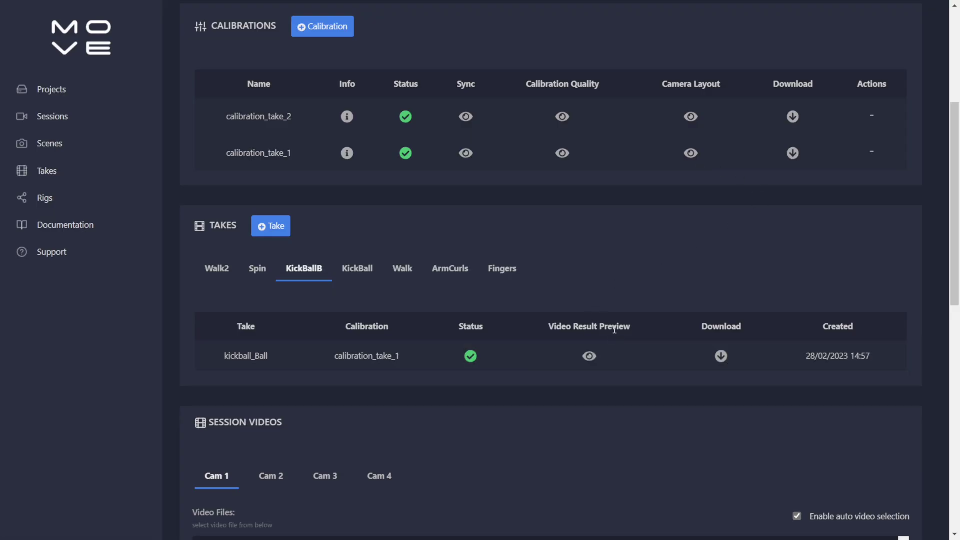
Play the result preview of kickball_Ball to examine the tracked actor and ball
{"action": "left_click", "coordinate": [590, 357]}
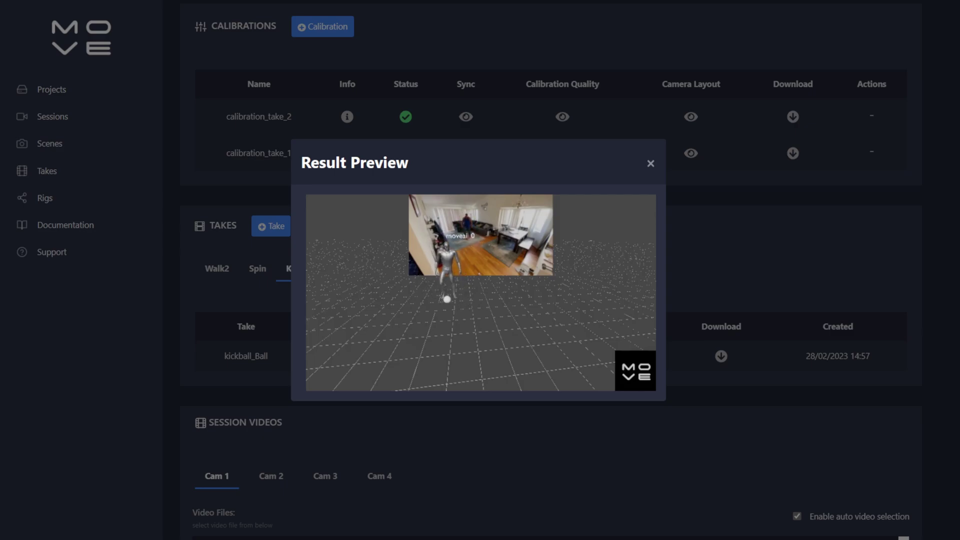
{"action": "mouse_move", "coordinate": [479, 280]}
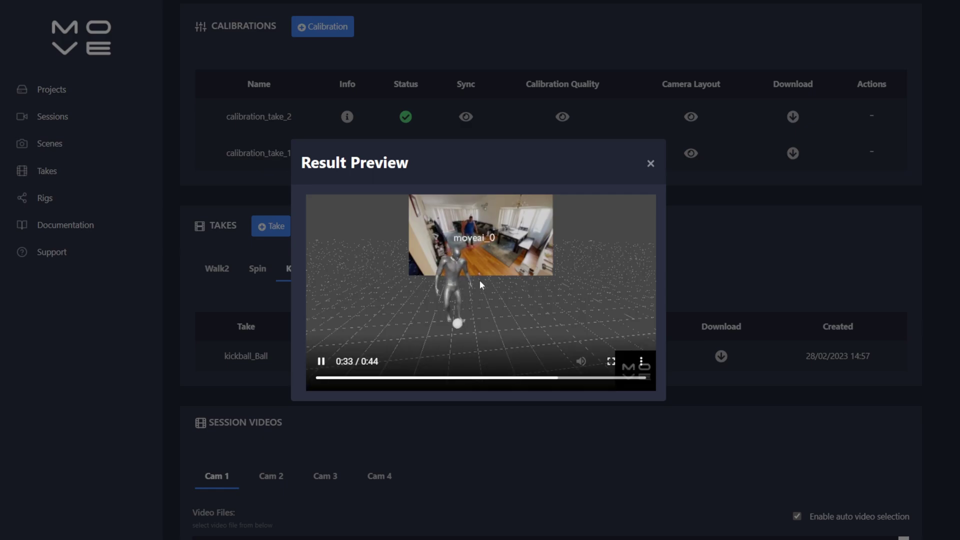